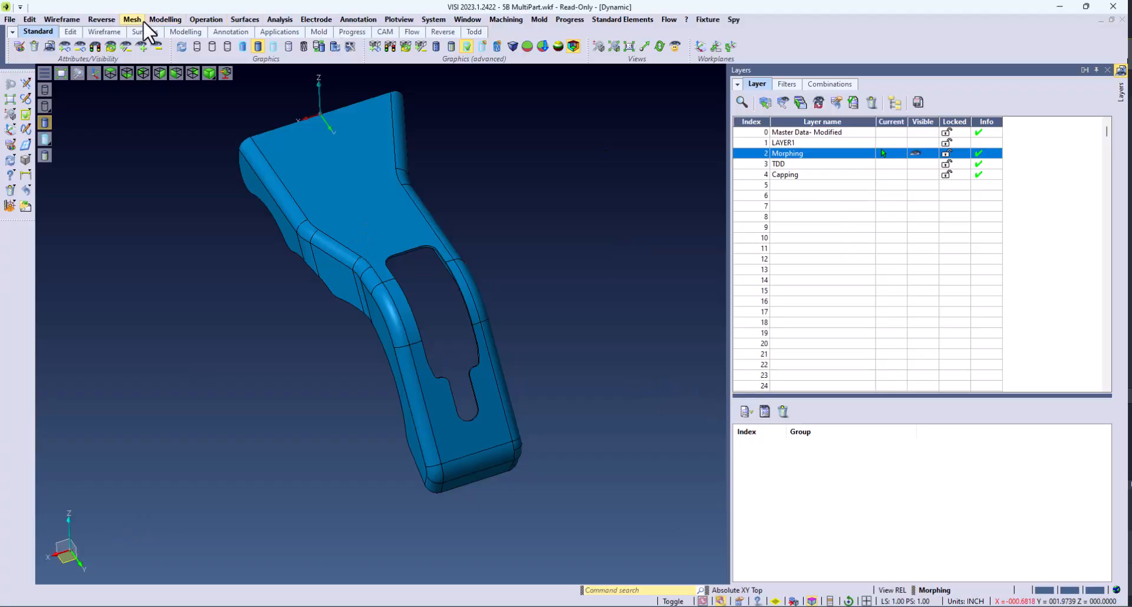
Step: Start a Stretch morph on the handle part and define the stretch line along its lower leg with two points
left_click(154, 19)
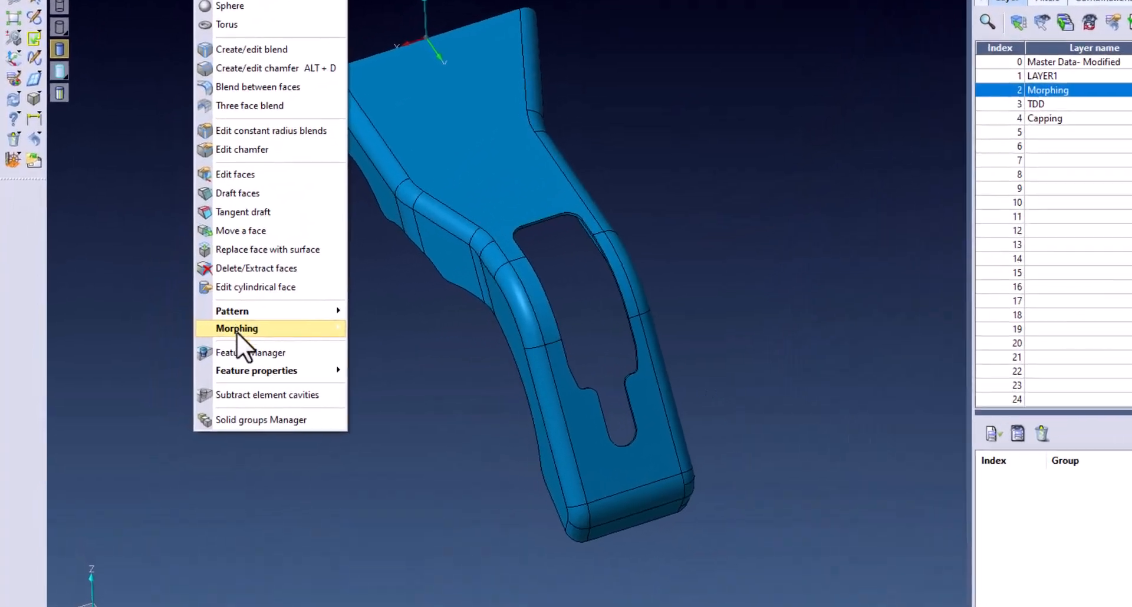
mouse_move(221, 332)
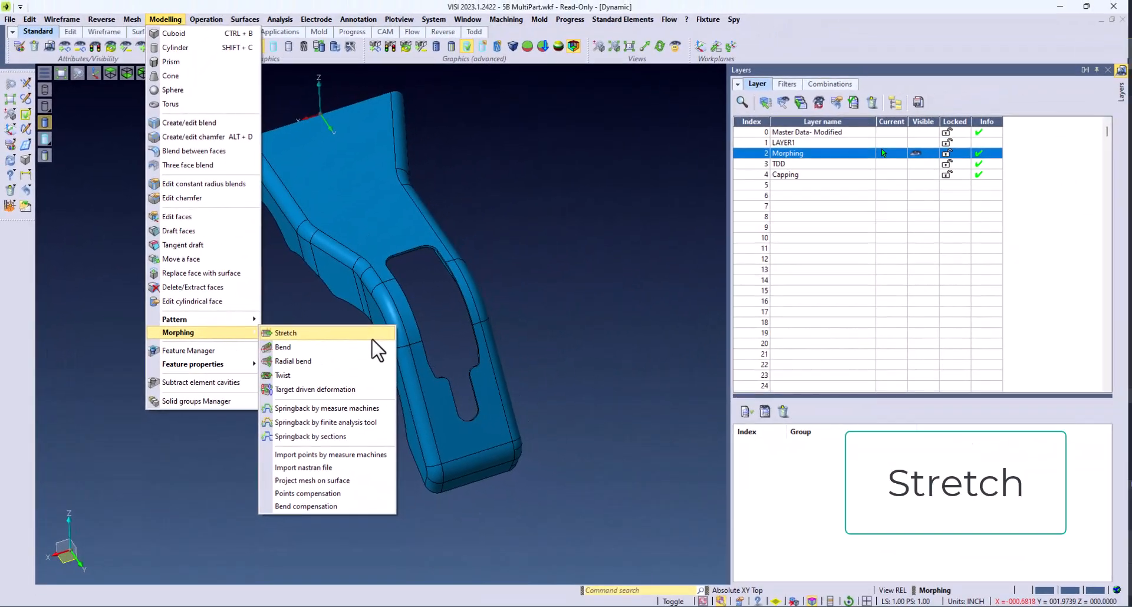
left_click(483, 335)
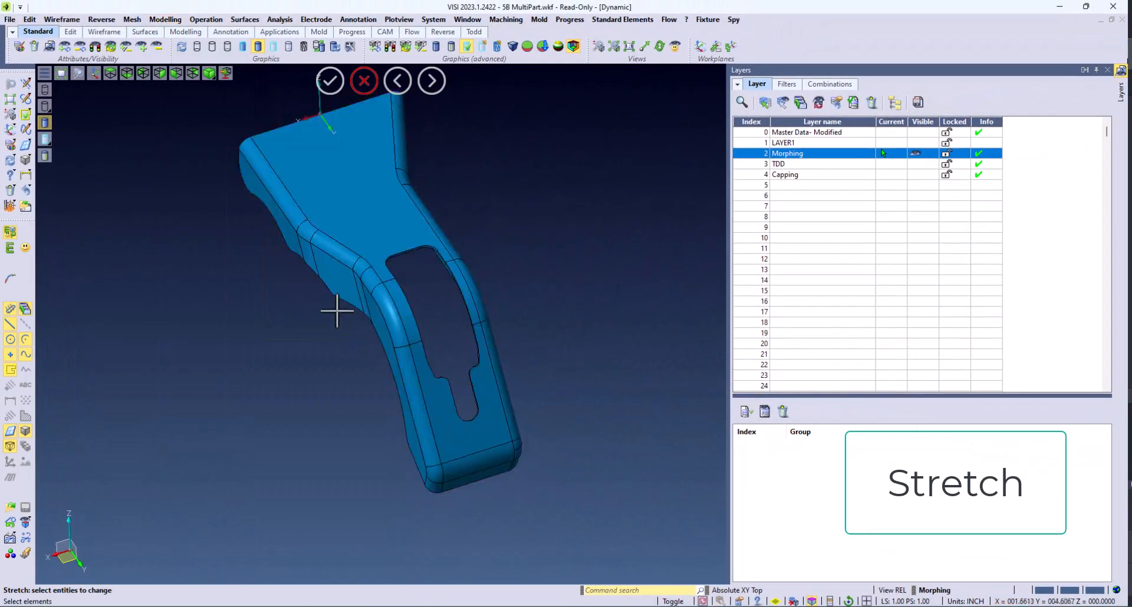
left_click(381, 286)
left_click(408, 349)
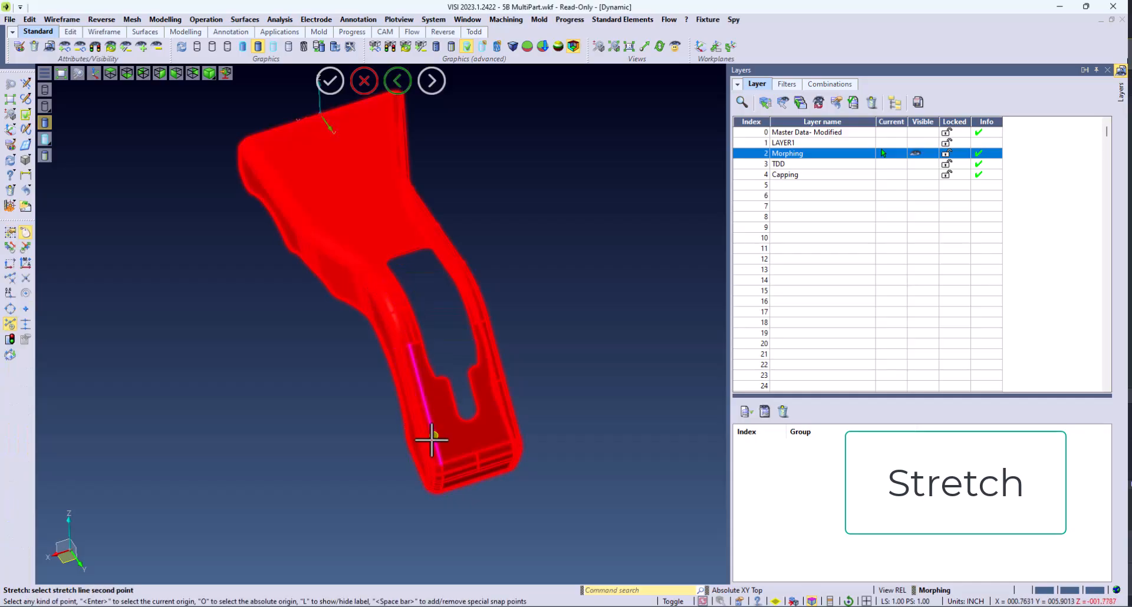
left_click(441, 465)
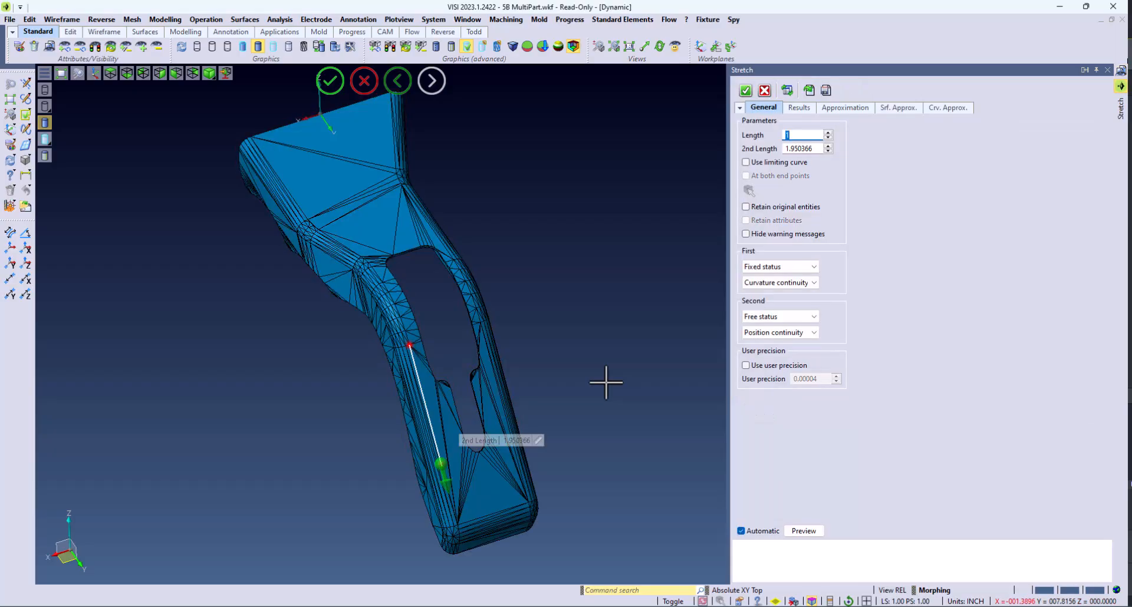
Step: Set the stretch length to 2 and apply the stretch
middle_click_drag(606, 383, 607, 382)
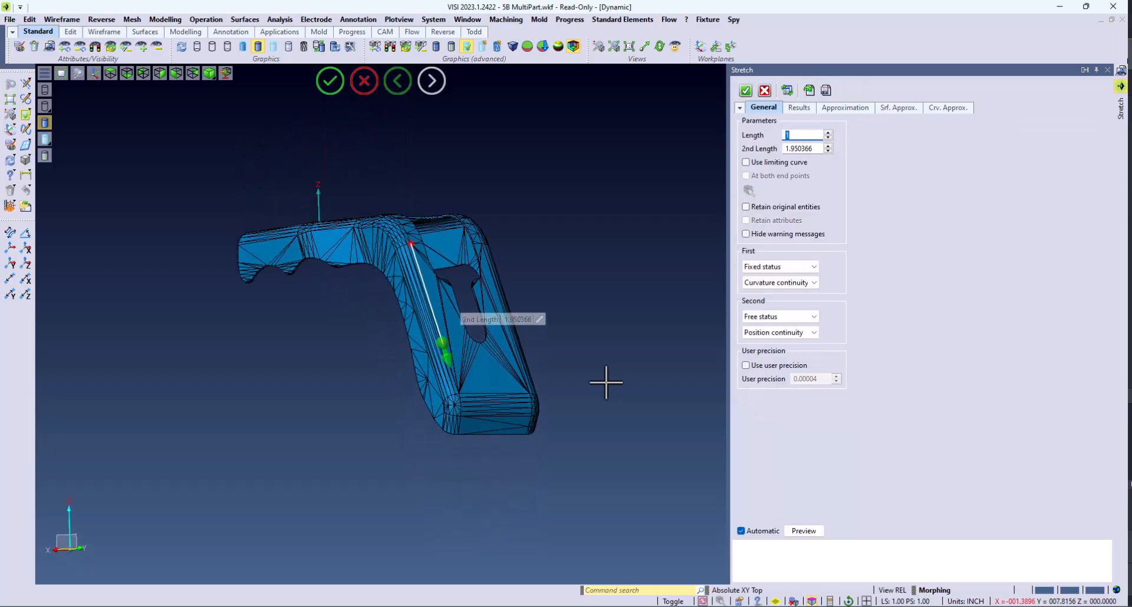
left_click_drag(451, 357, 490, 481)
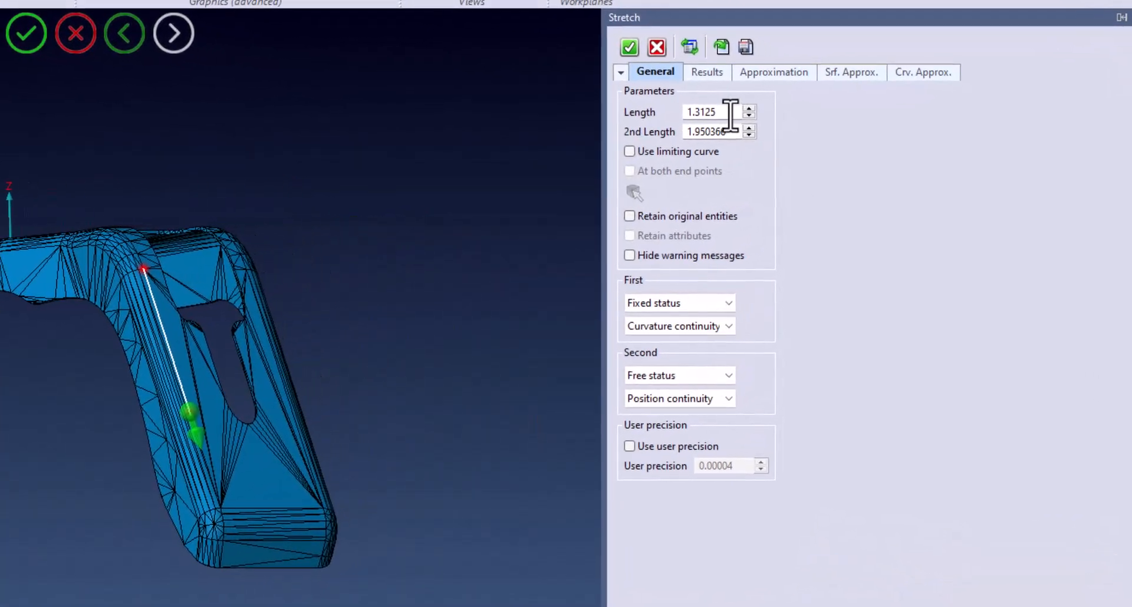
left_click_drag(759, 114, 672, 119)
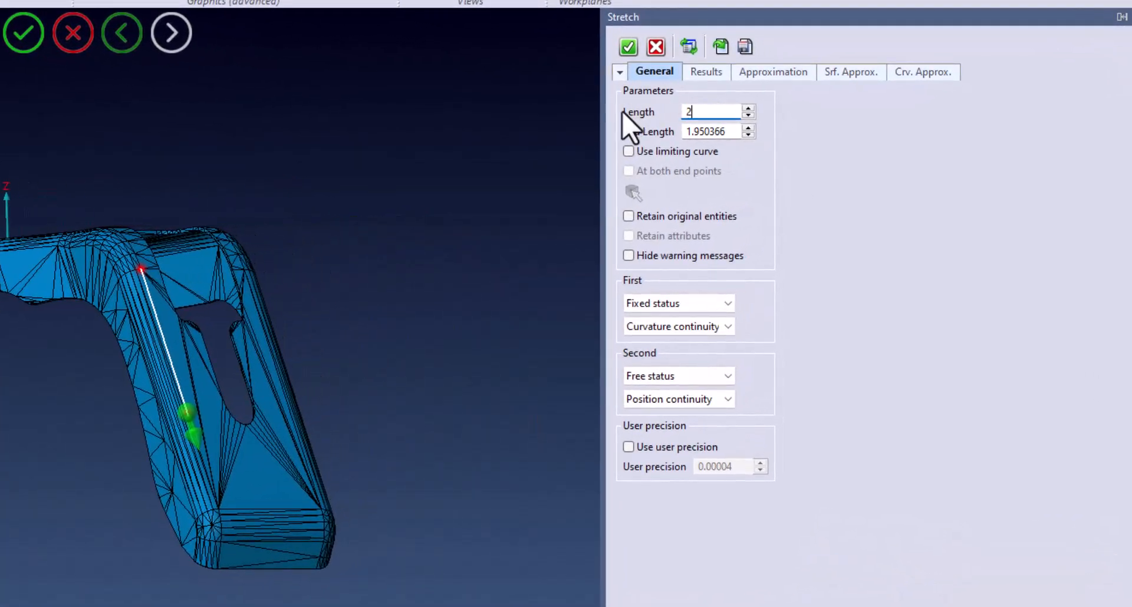
type("2")
key("Tab")
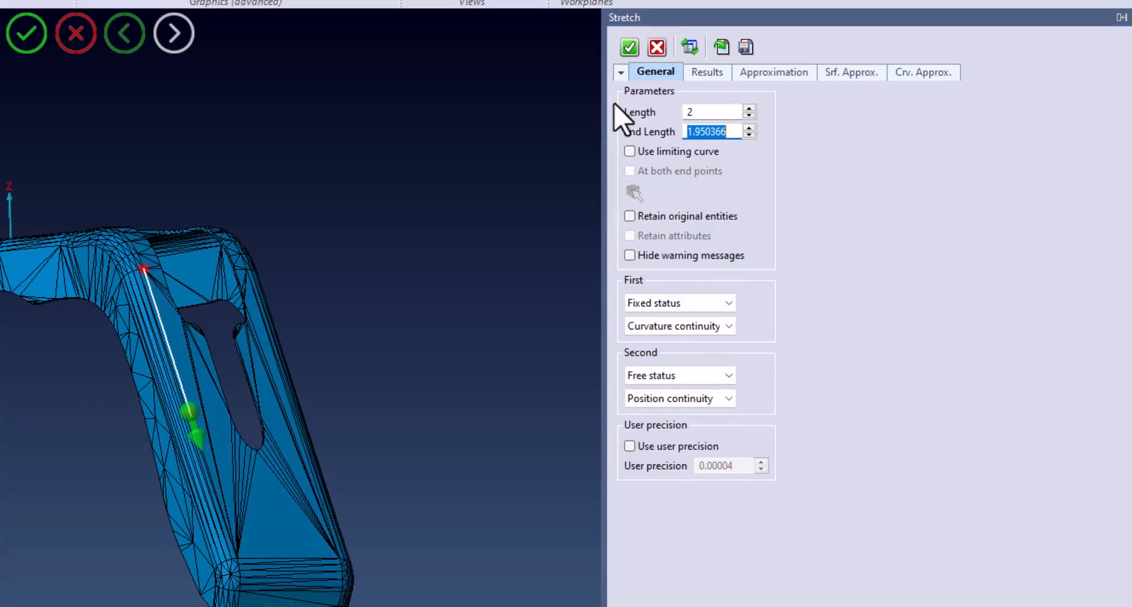
middle_click_drag(671, 102, 680, 122)
scroll(679, 122, "up", 1)
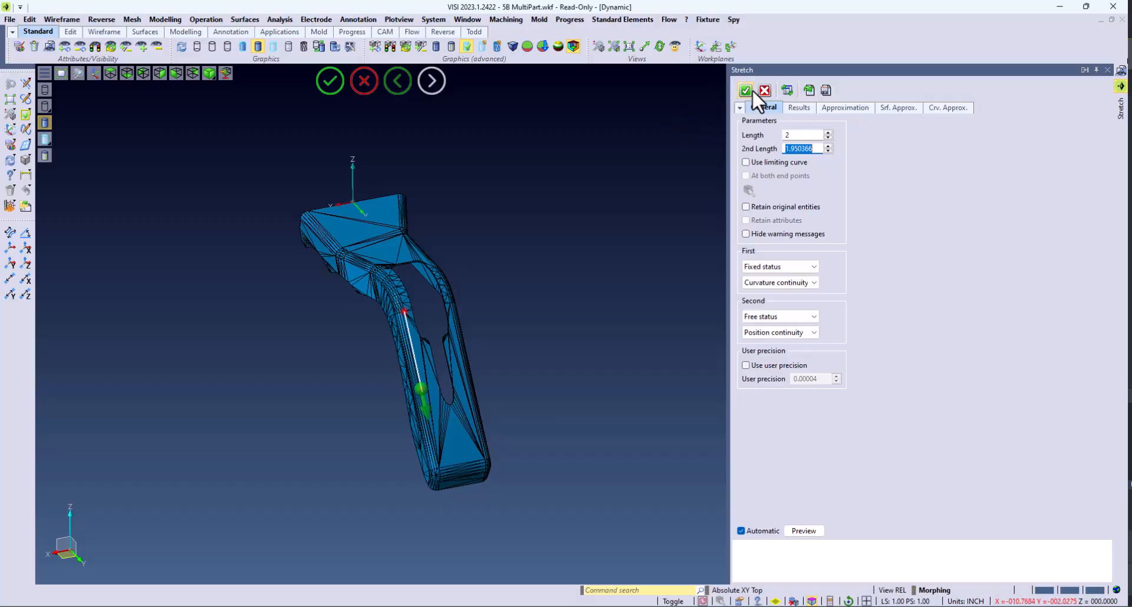
left_click(748, 90)
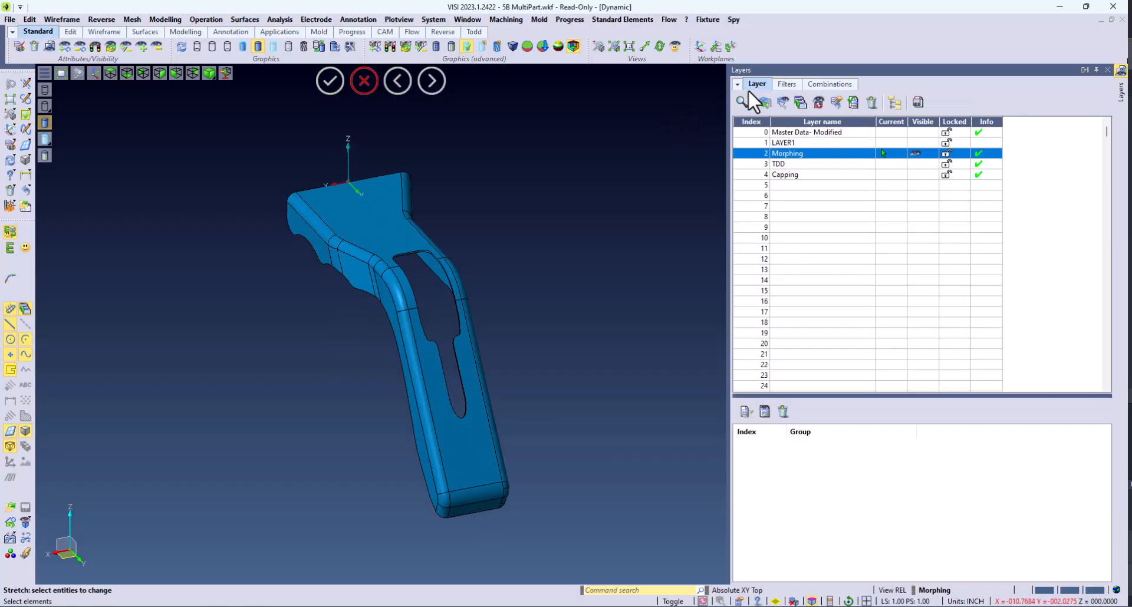
Step: Start a Bend morph on the part, confirm the reference direction and pick the bend line's two points along the leg
left_click(165, 19)
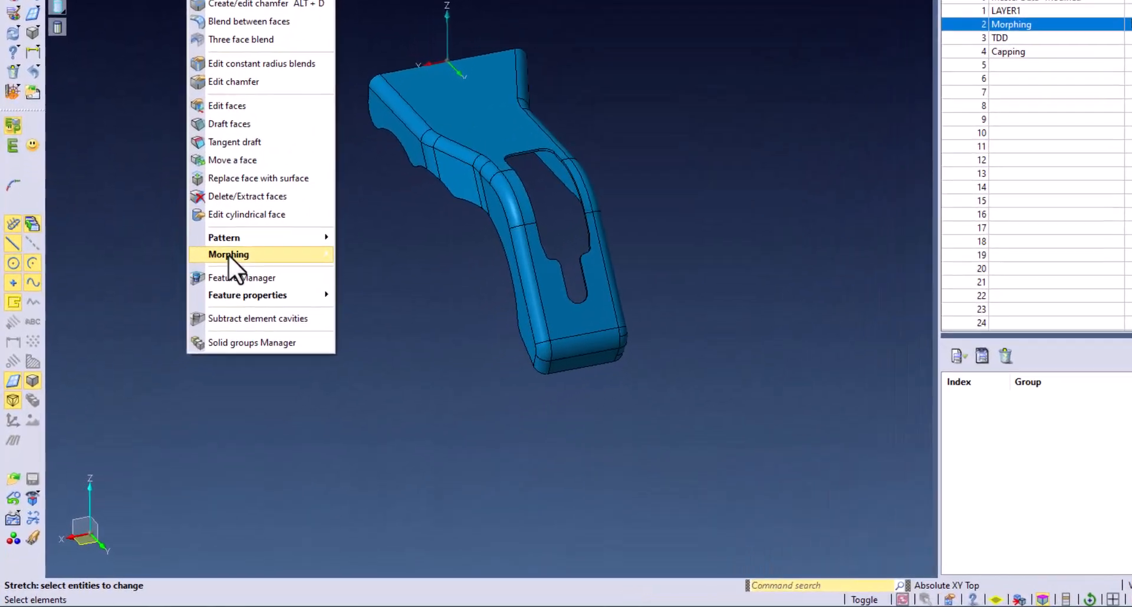
mouse_move(230, 255)
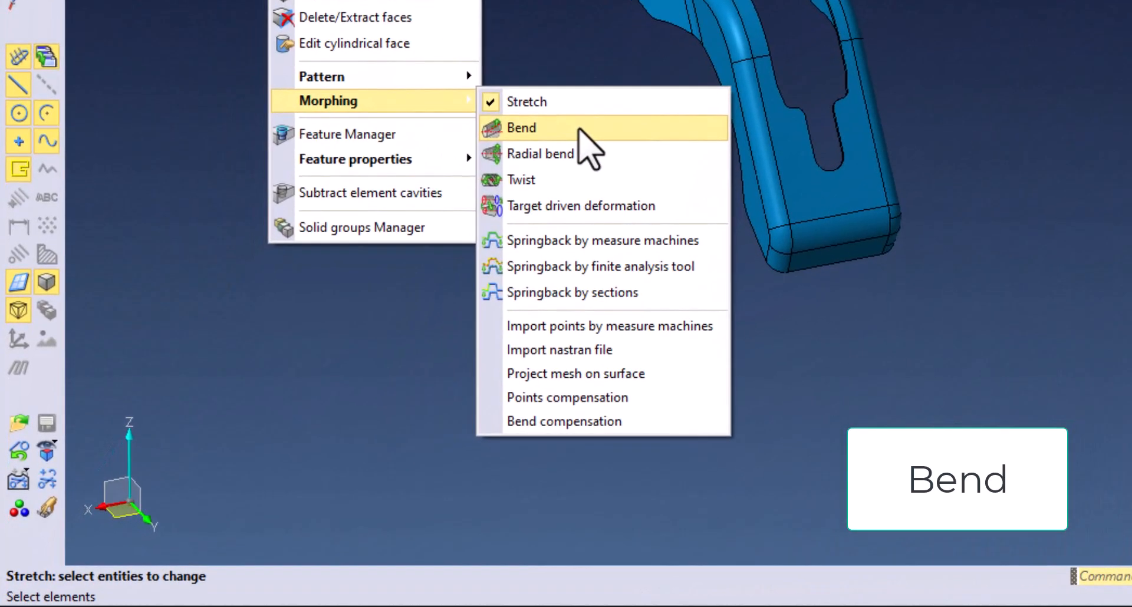
left_click(581, 131)
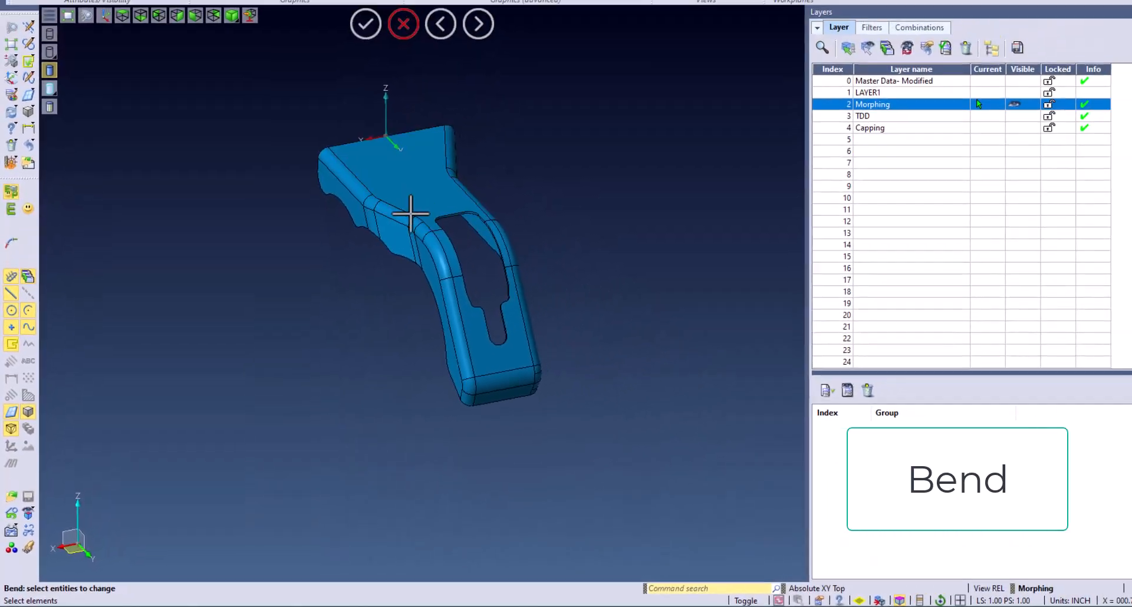
left_click(413, 218)
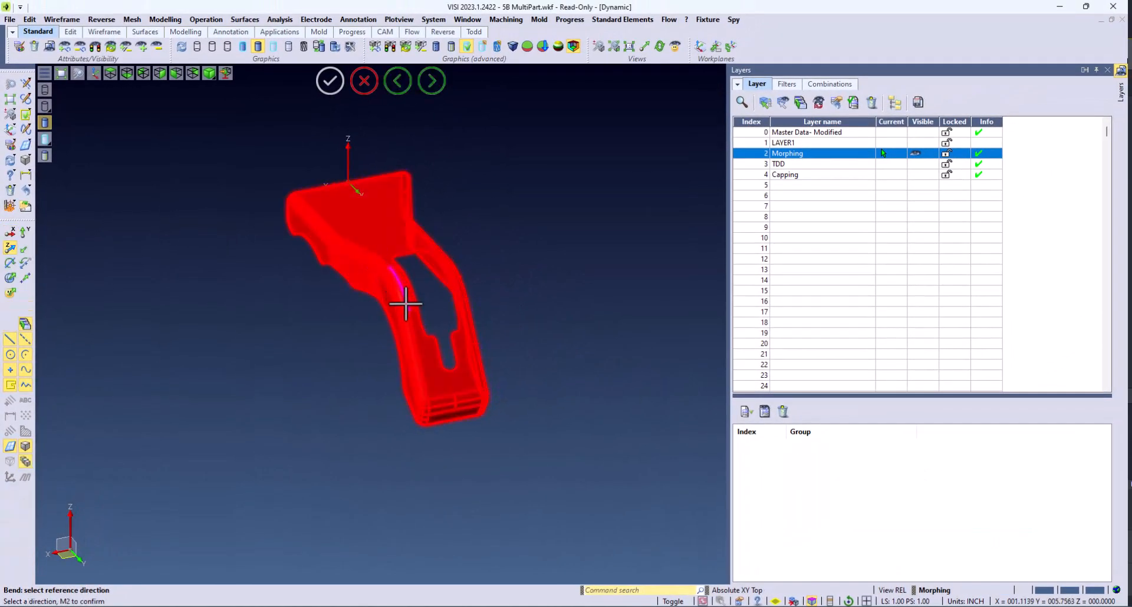
scroll(399, 304, "up", 5)
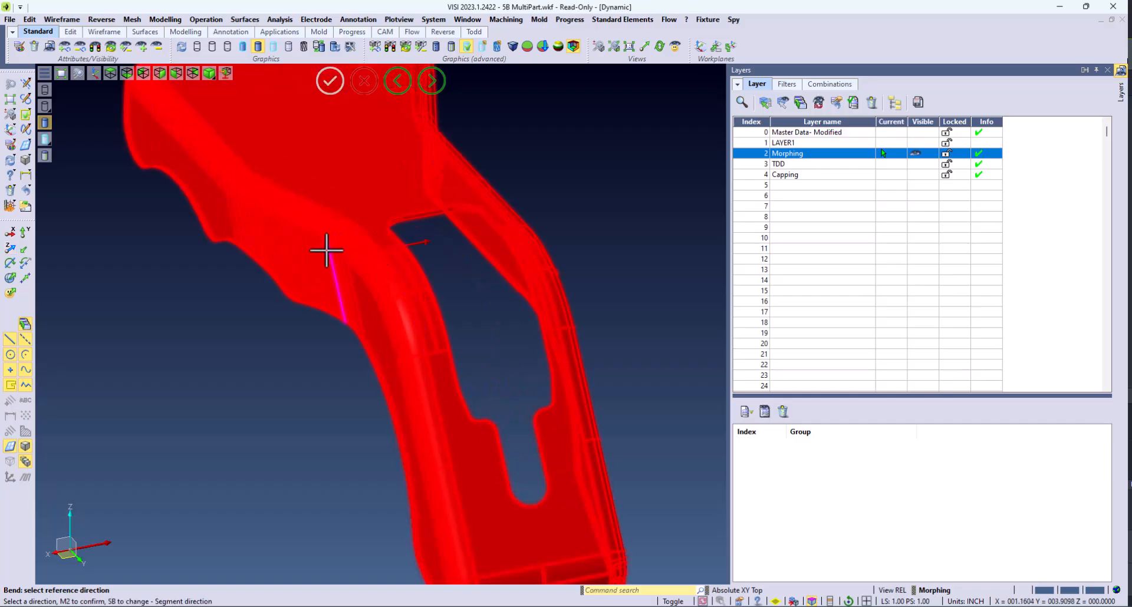
scroll(204, 280, "down", 5)
middle_click(190, 356)
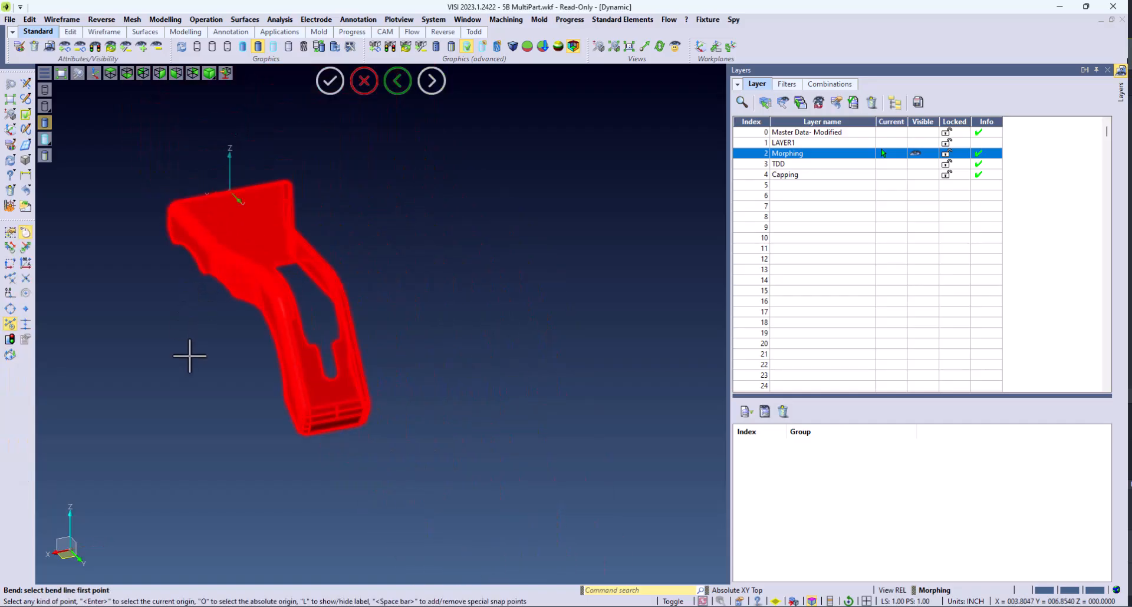
left_click(293, 316)
left_click(311, 409)
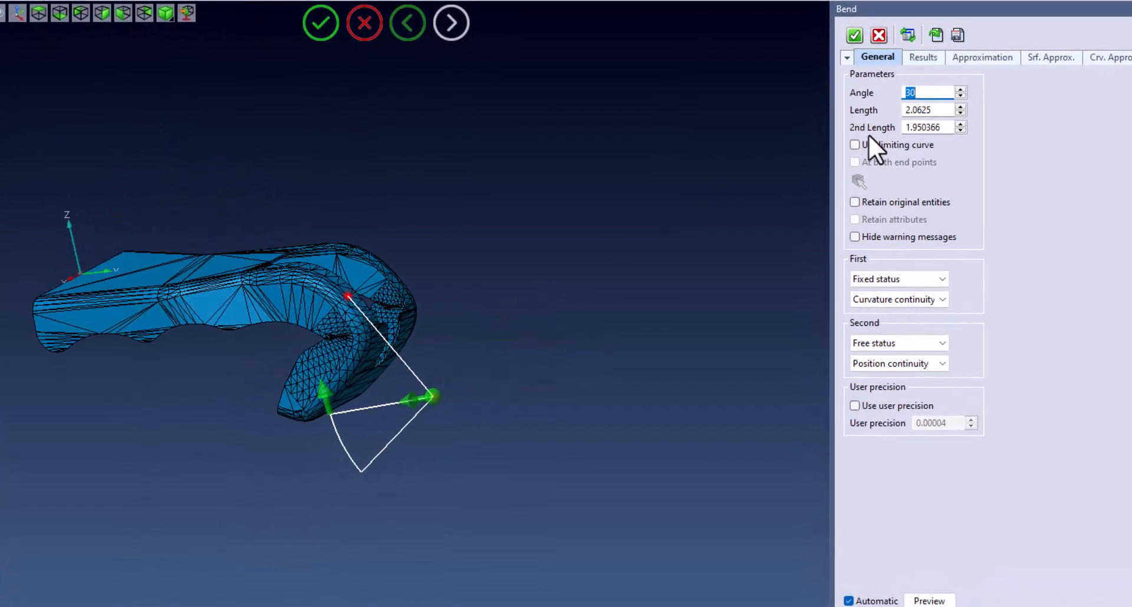
Step: Set the bend angle to 10, extend the bend length to about 2.375, and apply the bend
type("10")
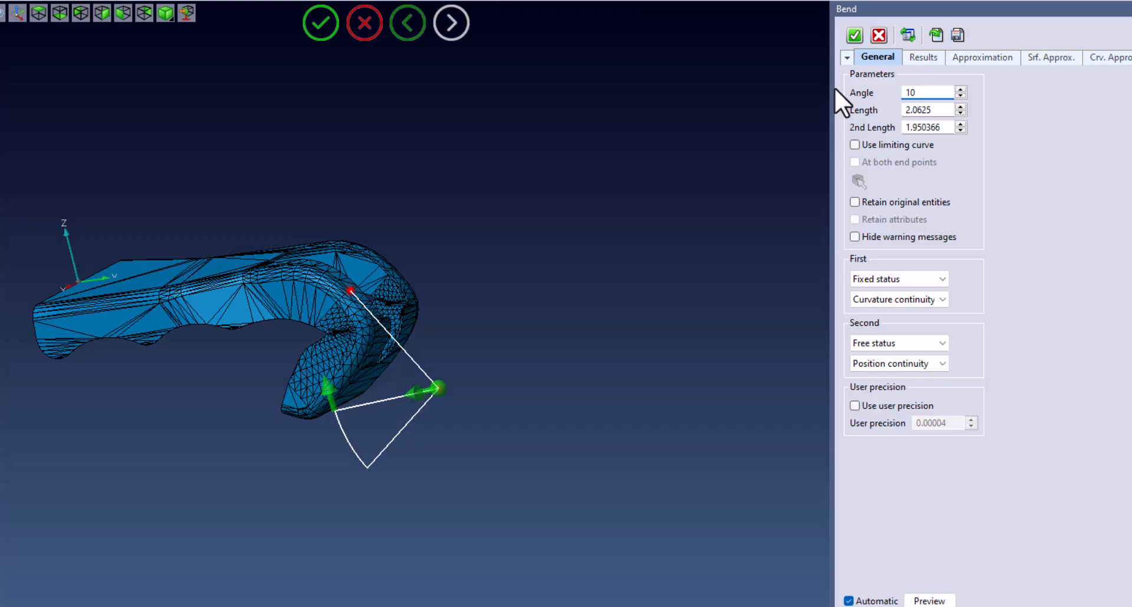
key("Tab")
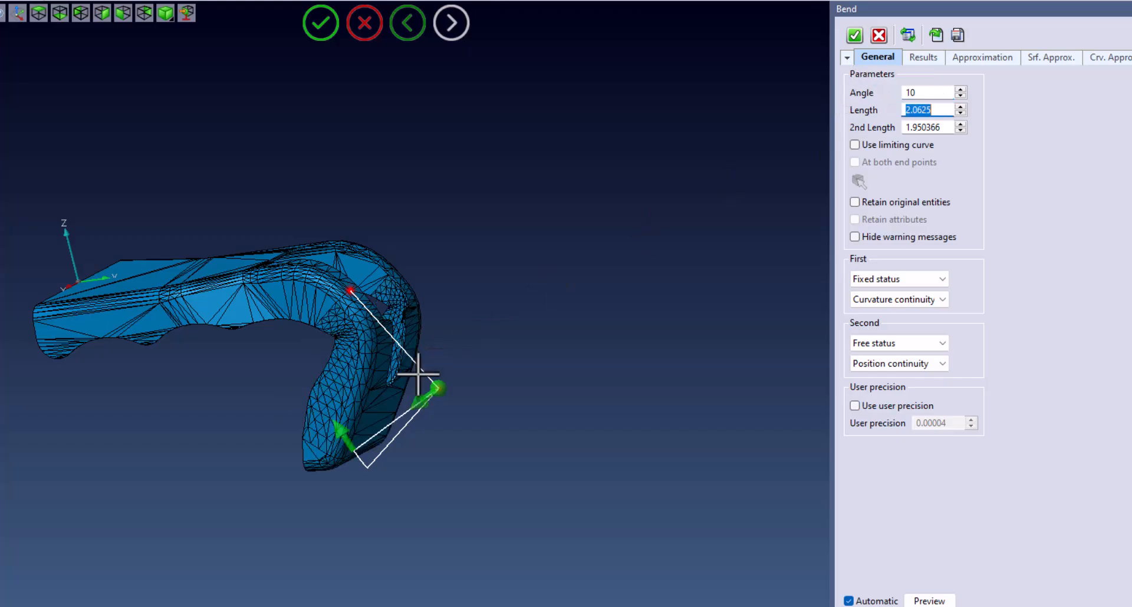
mouse_move(420, 404)
left_click_drag(420, 404, 289, 503)
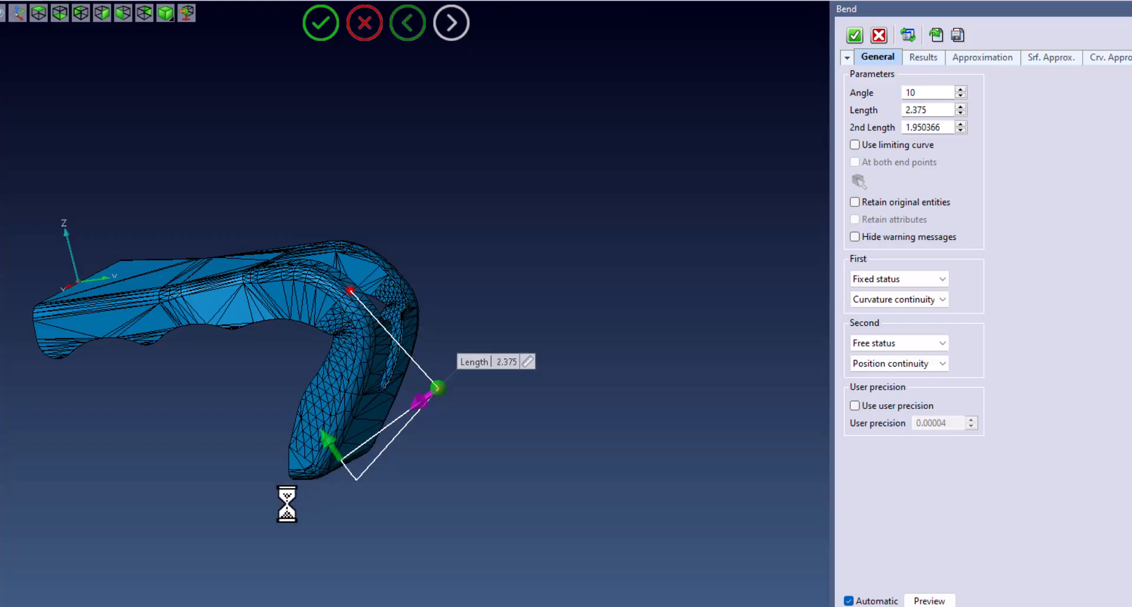
middle_click_drag(341, 487, 826, 171)
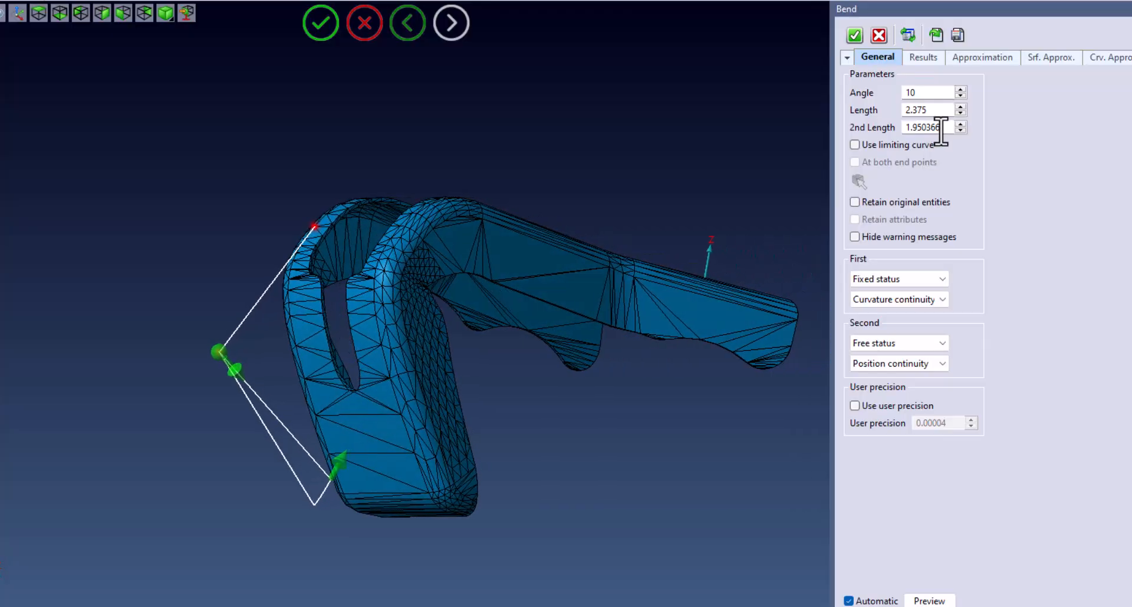
left_click(854, 35)
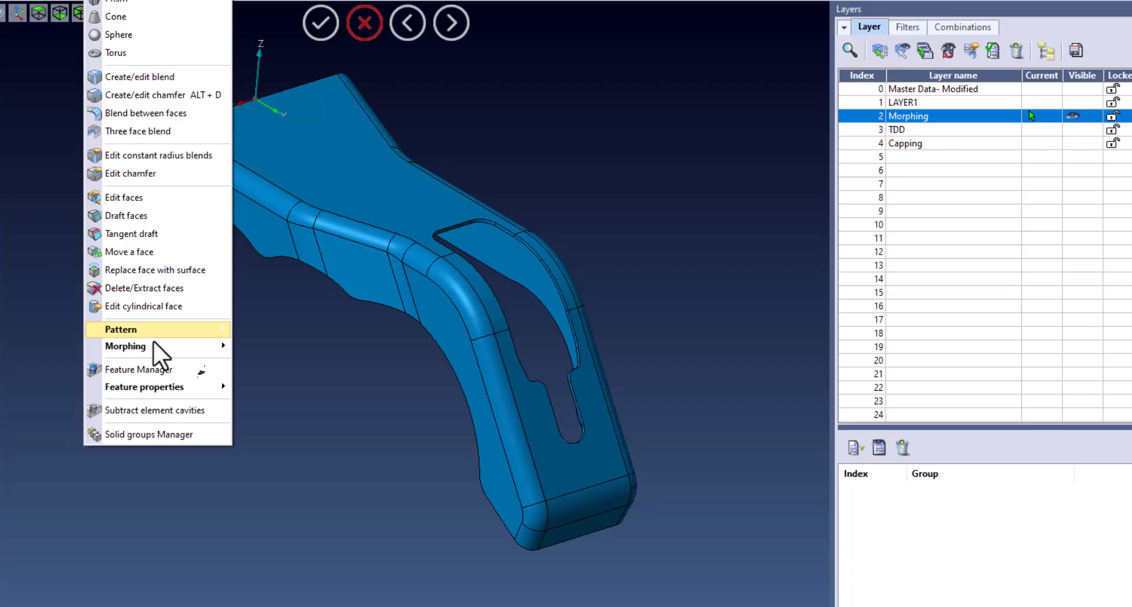
Step: Start a Twist morph on the part and pick the twist line's two points along the leg
mouse_move(153, 345)
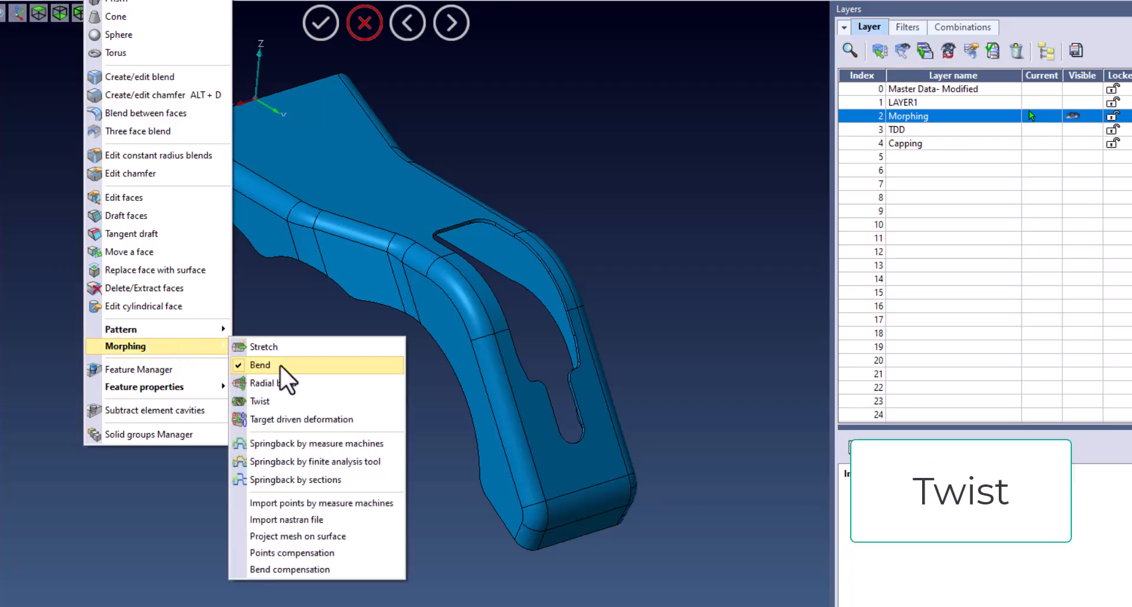
left_click(303, 401)
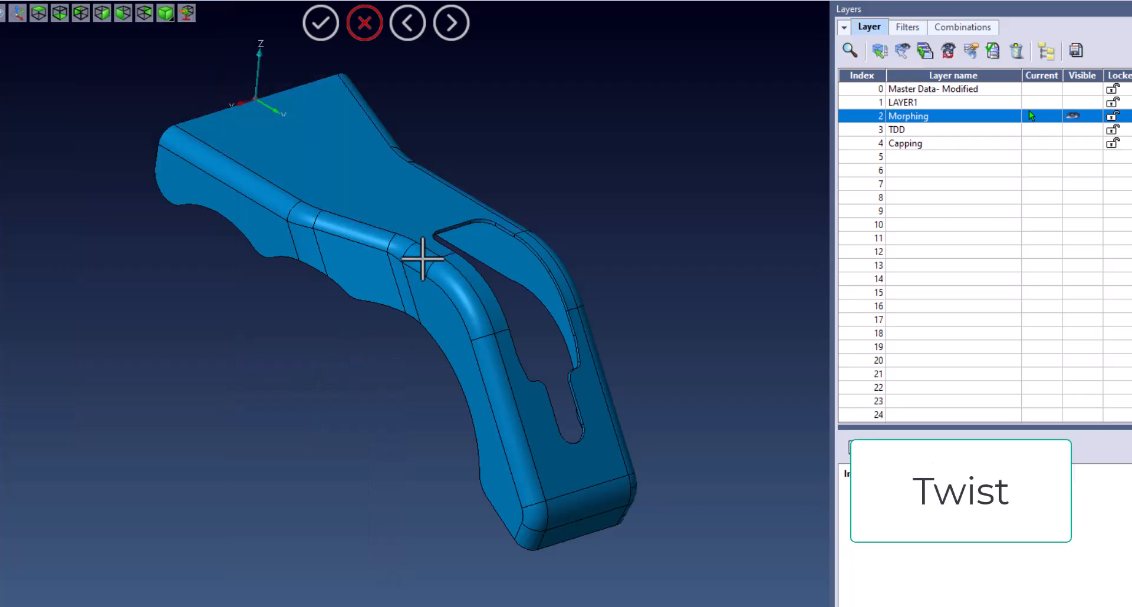
left_click(425, 261)
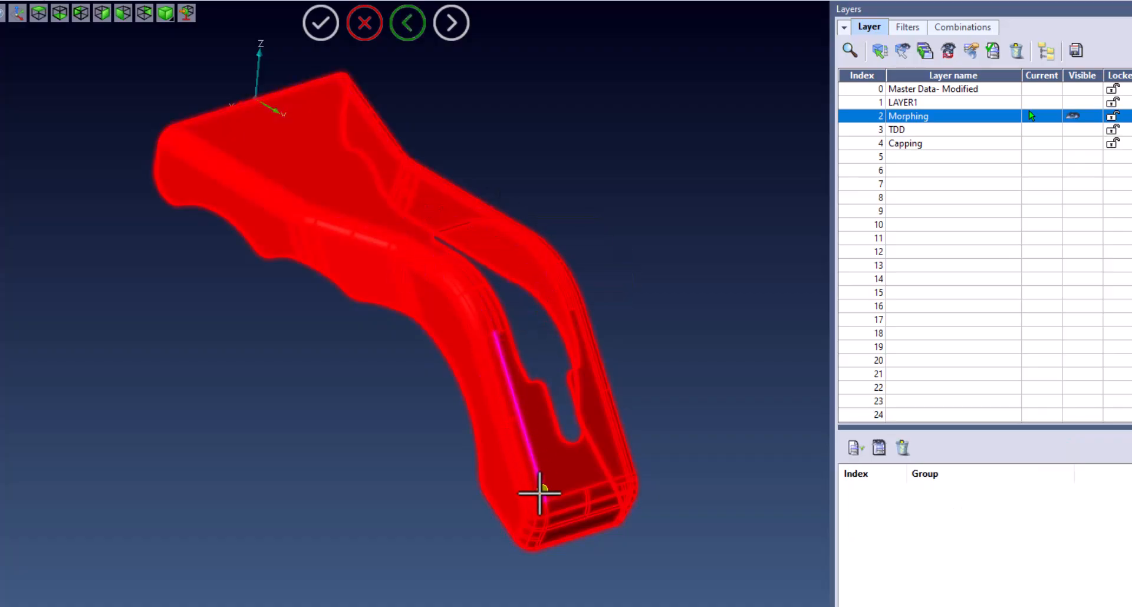
left_click(544, 490)
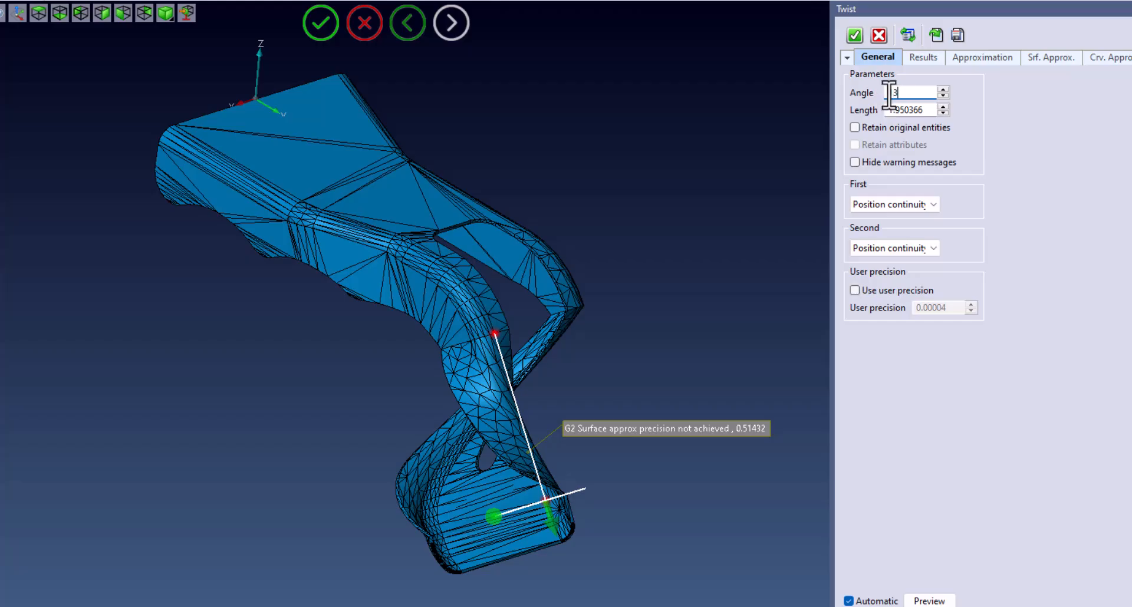
Step: Set the twist angle to -150 and apply the twist
key("Tab")
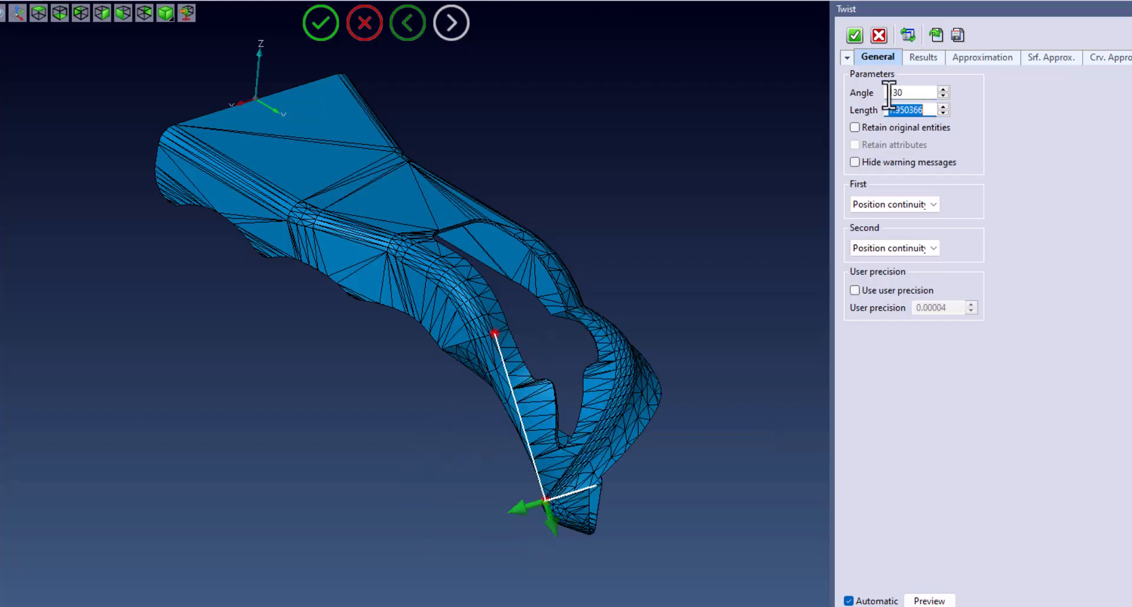
middle_click_drag(682, 246, 741, 291)
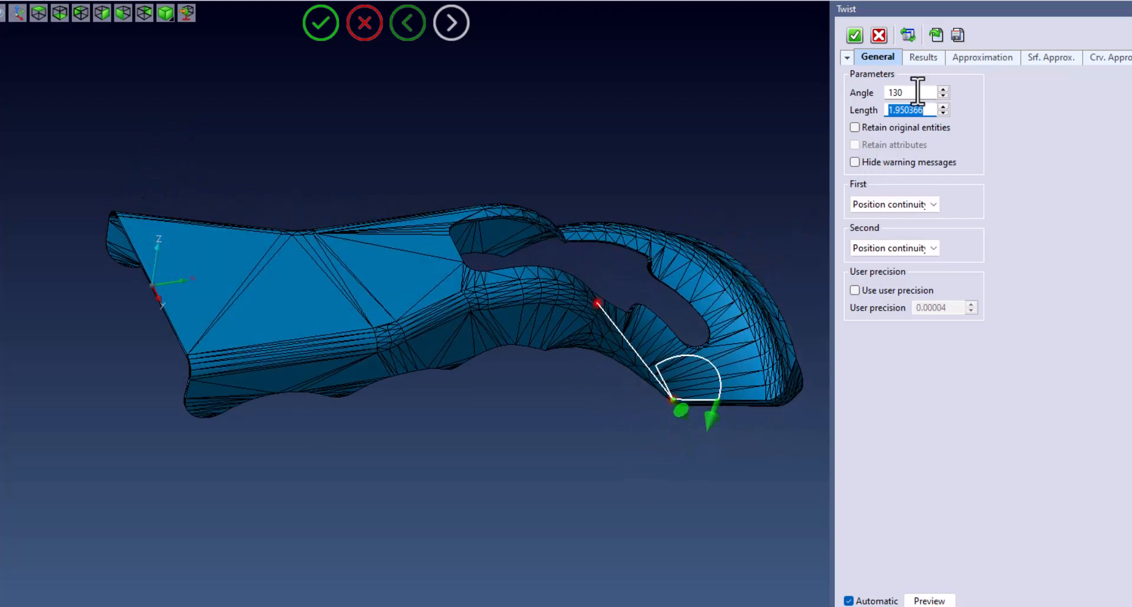
double_click(918, 93)
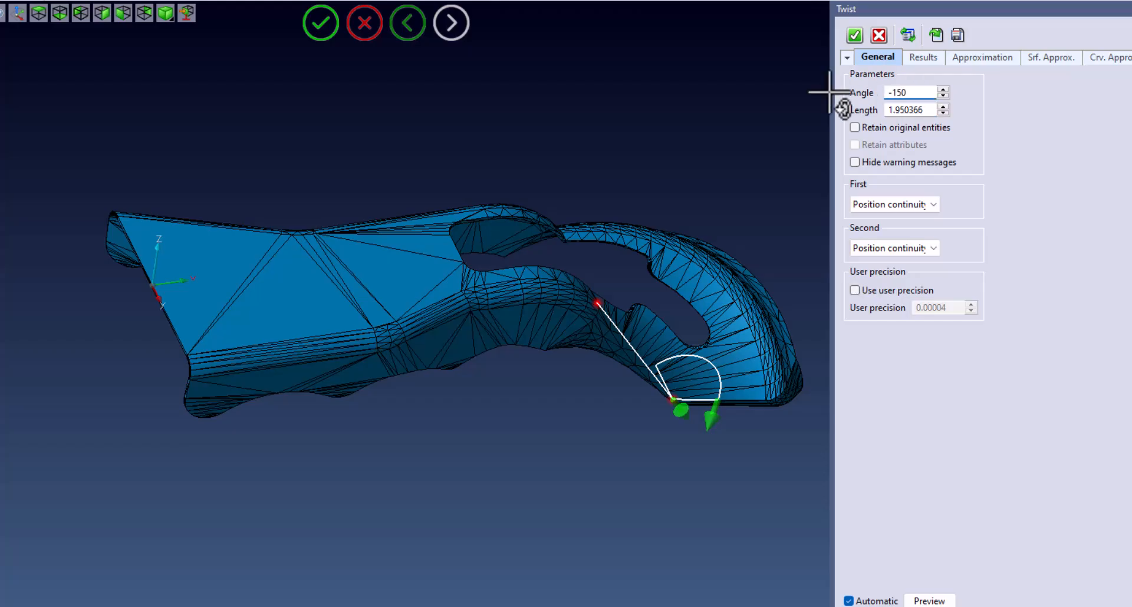
key("Tab")
middle_click_drag(830, 92, 735, 111)
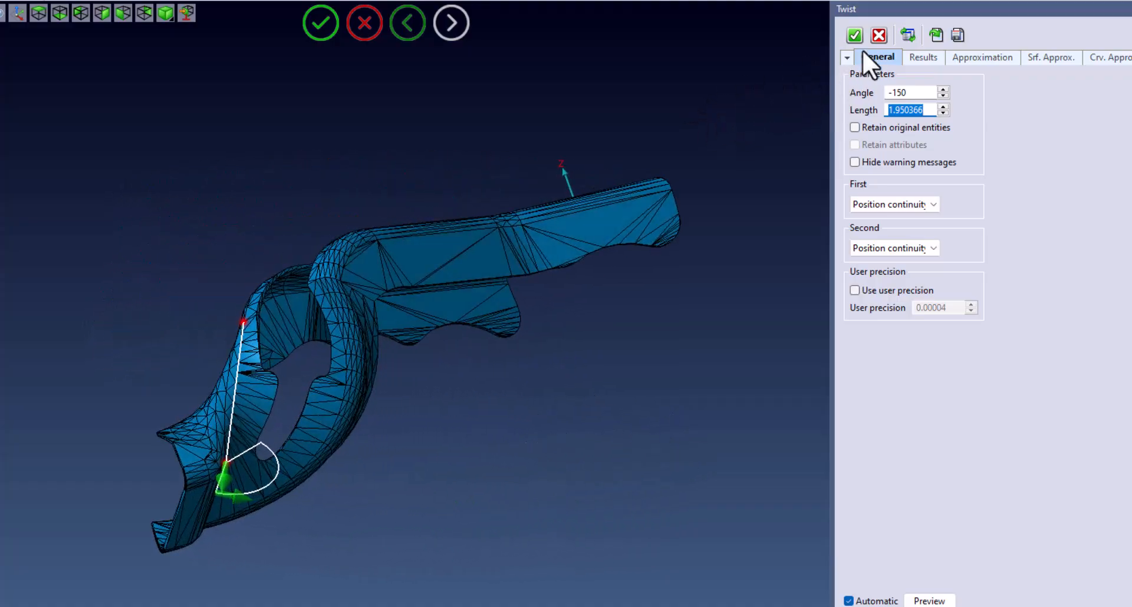
left_click(850, 34)
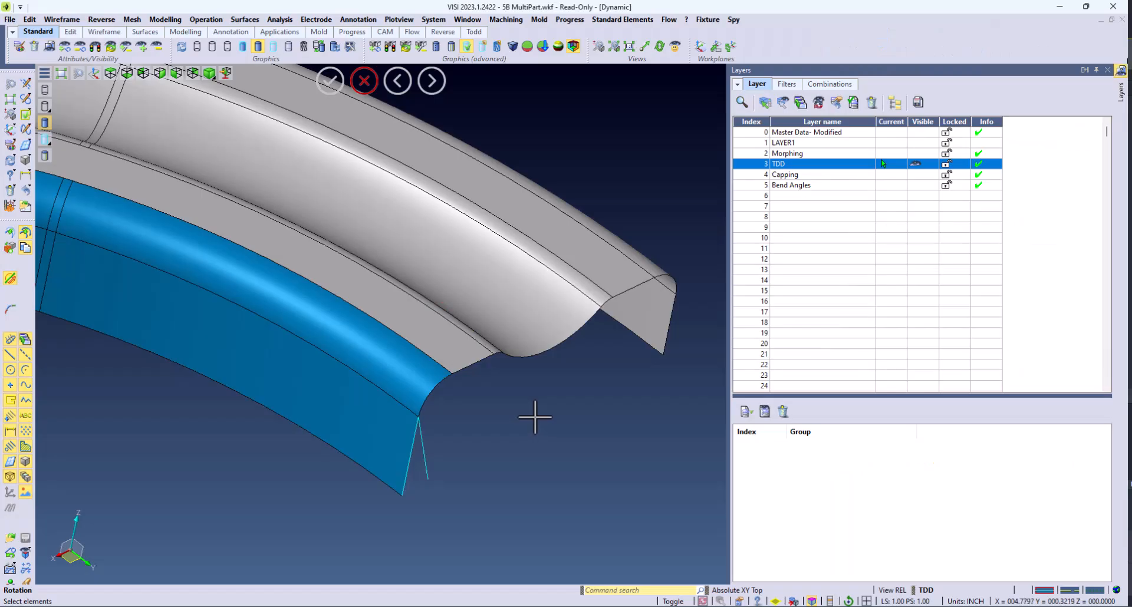
Step: Start a Target driven deformation and select the part as the entity to change
scroll(537, 417, "down", 8)
scroll(302, 422, "up", 3)
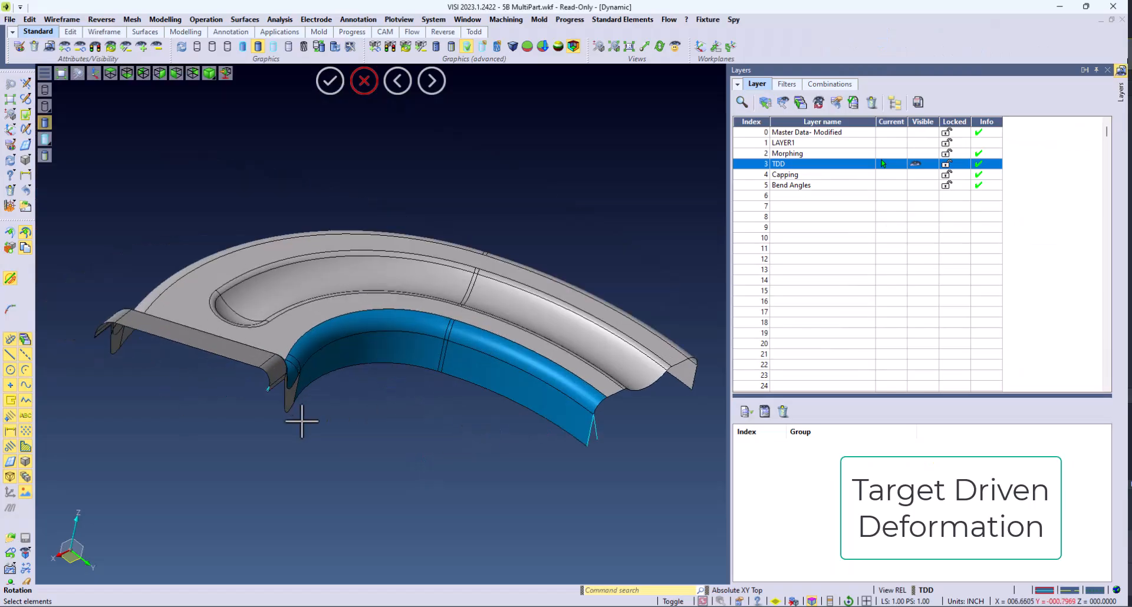
left_click(171, 20)
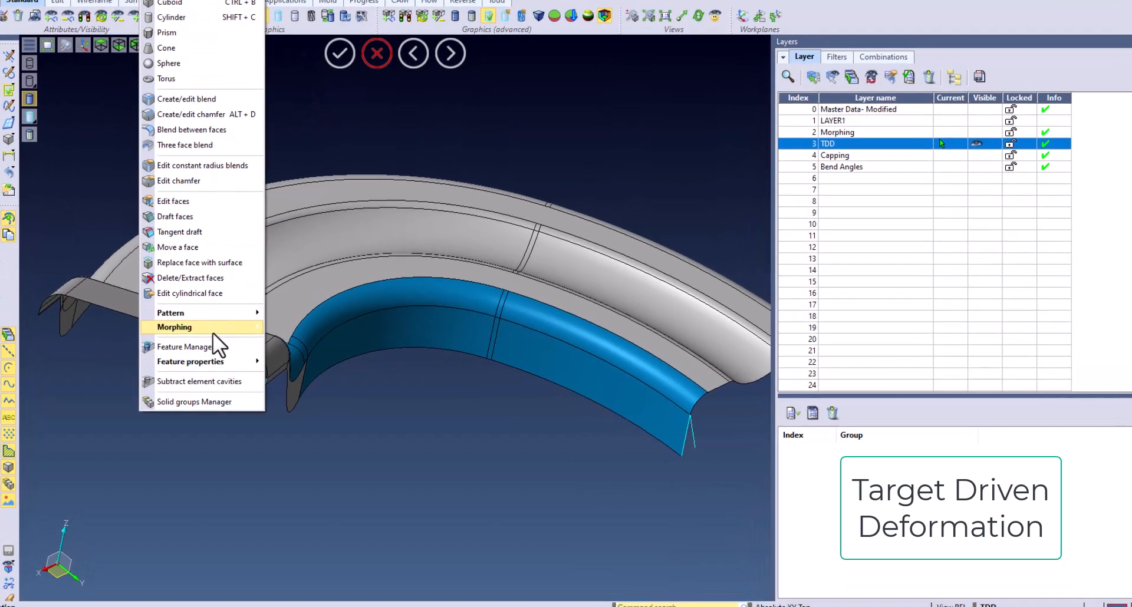
mouse_move(213, 327)
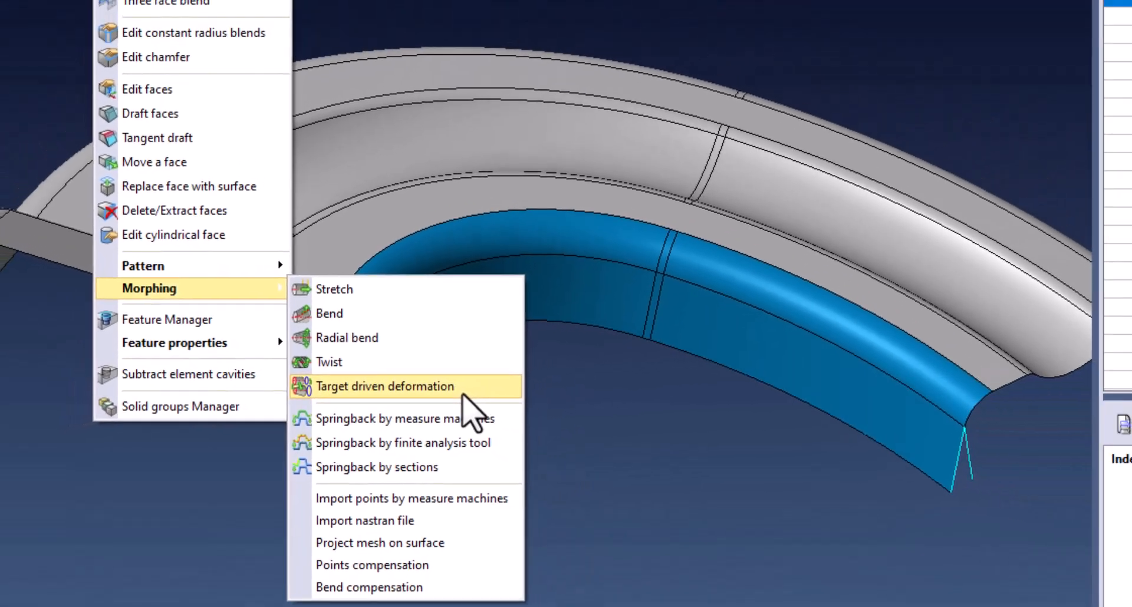
left_click(462, 394)
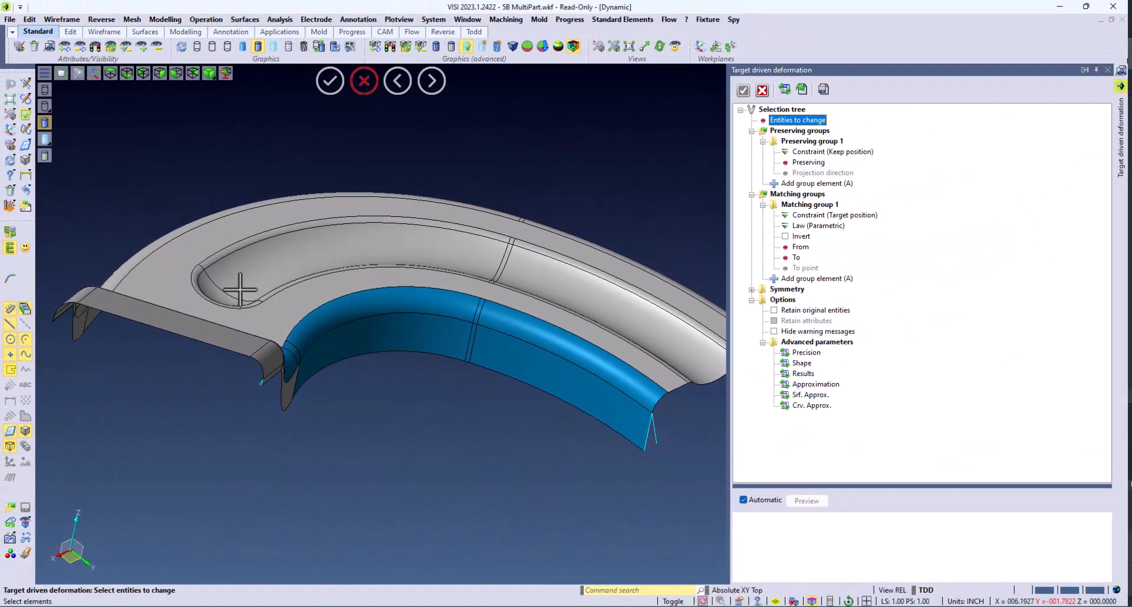
left_click(267, 305)
right_click(267, 305)
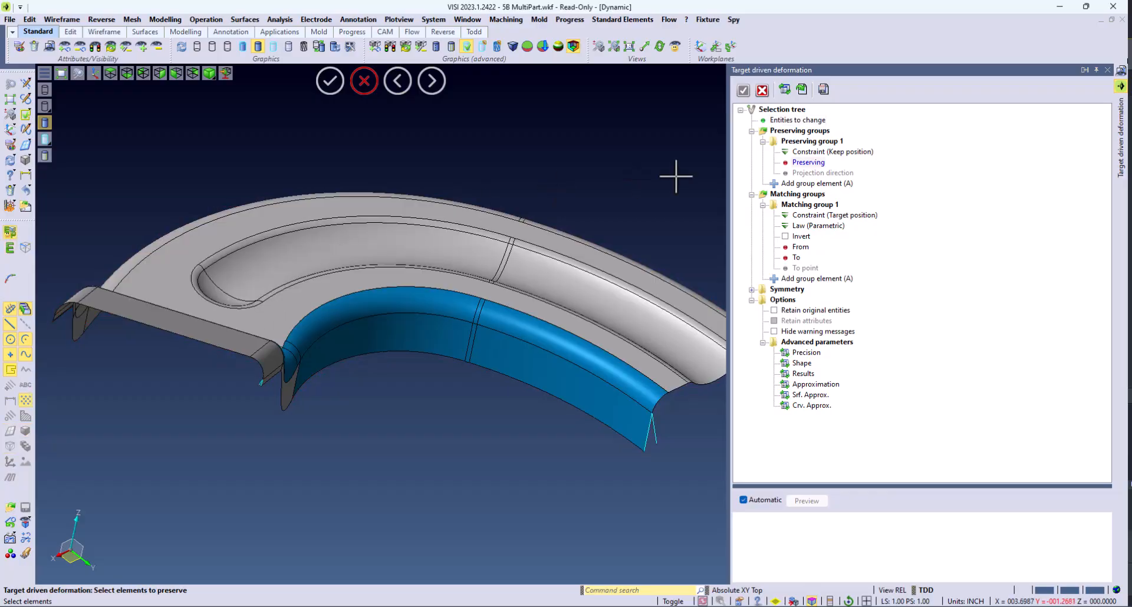
Step: Chain-select the part's upper edges as the preserving group
left_click(28, 248)
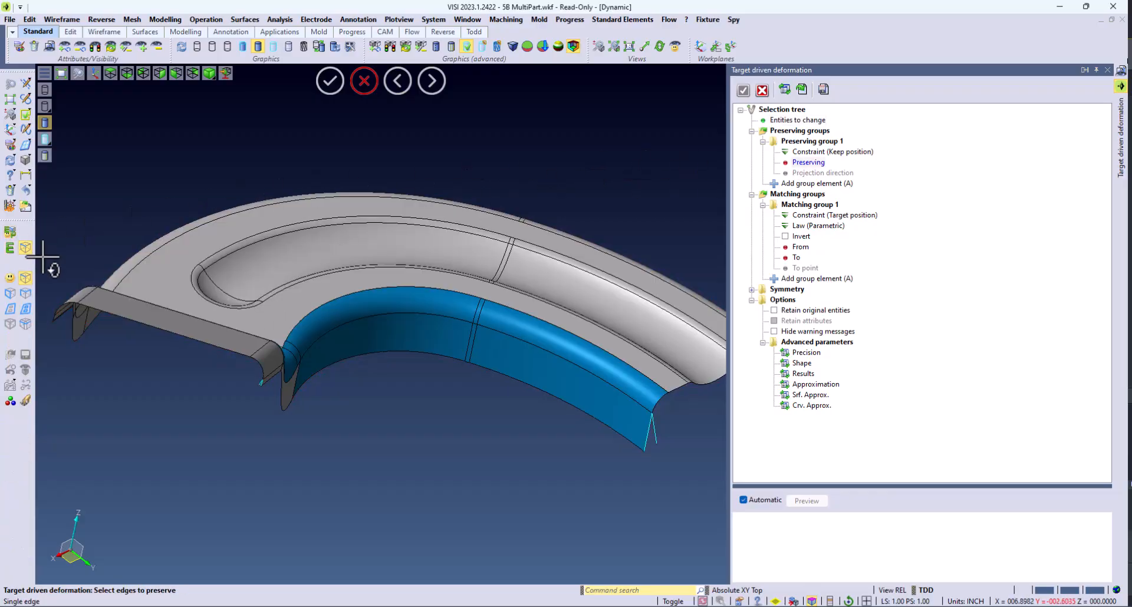
left_click(26, 294)
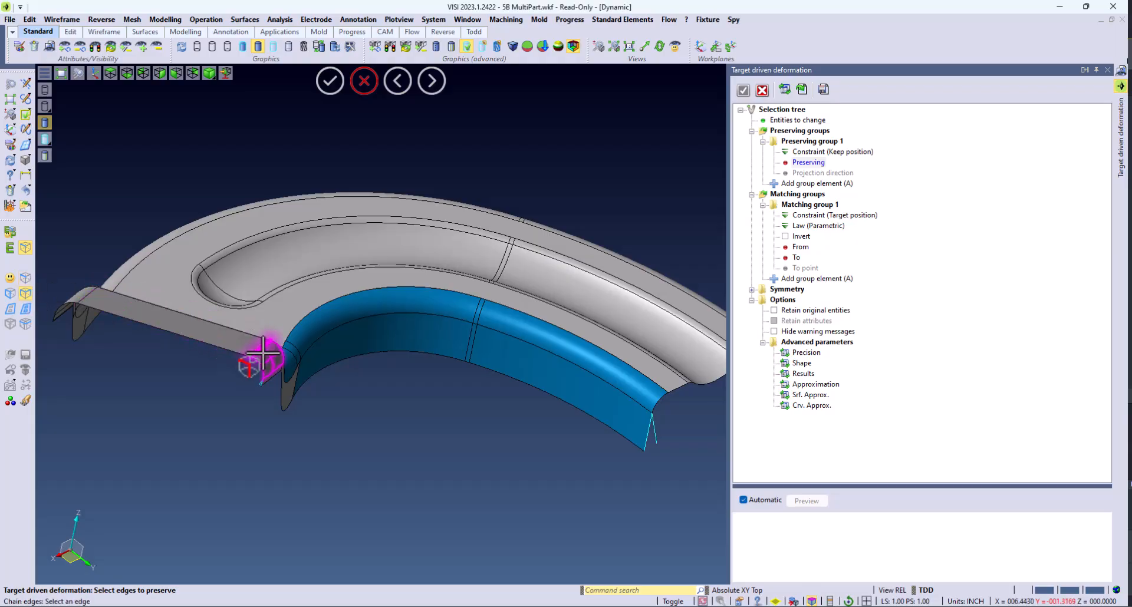
left_click(258, 348)
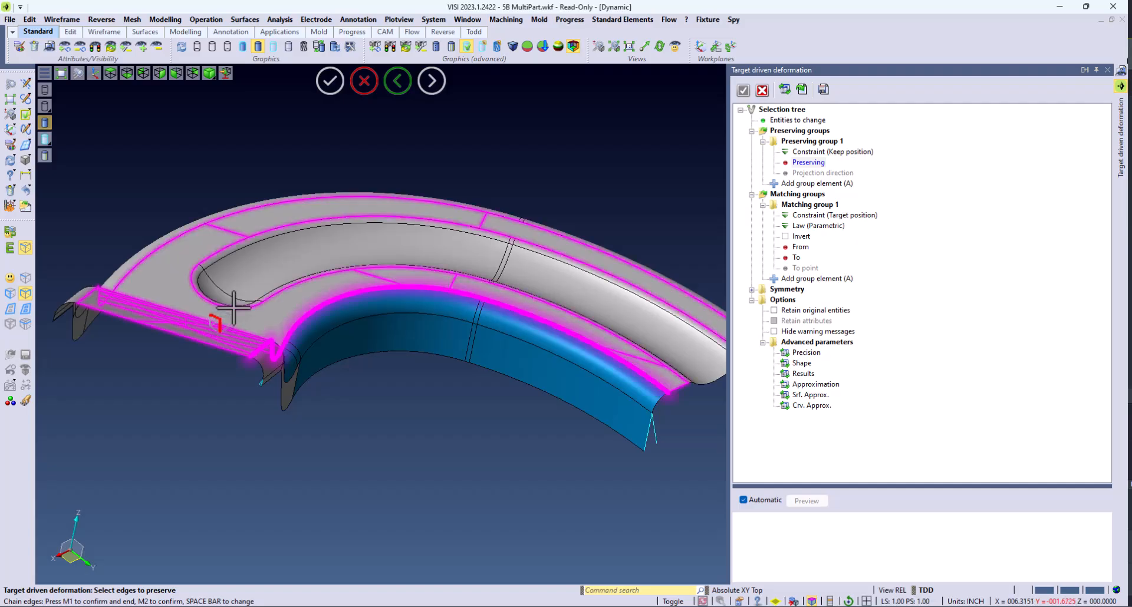
right_click(234, 308)
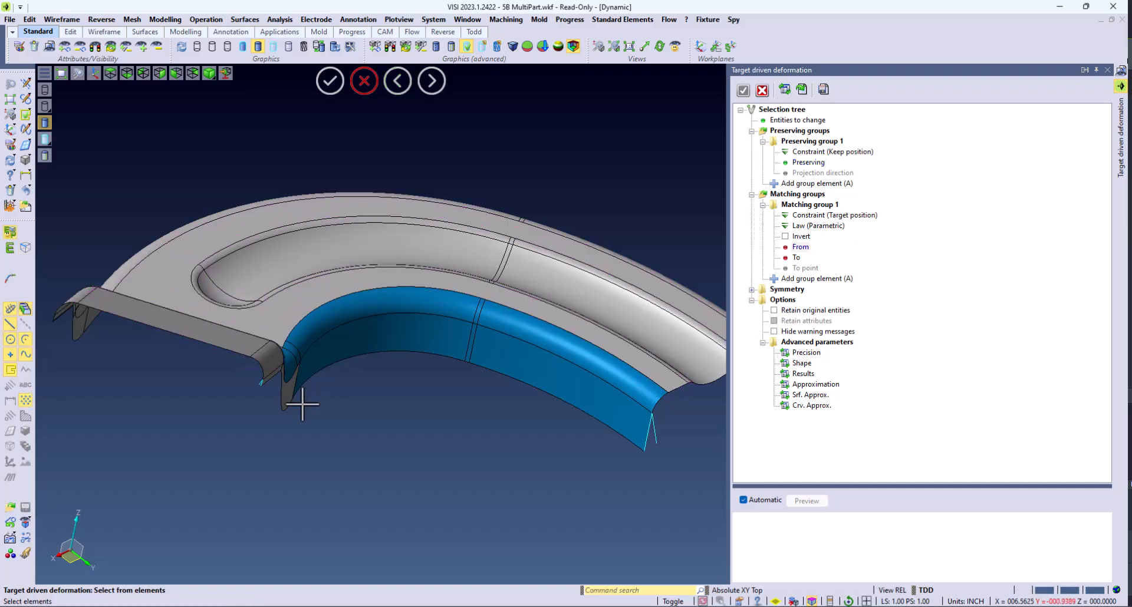
Step: Pick the line at the left leg's end for matching group 1 and add a second matching group
scroll(266, 435, "up", 4)
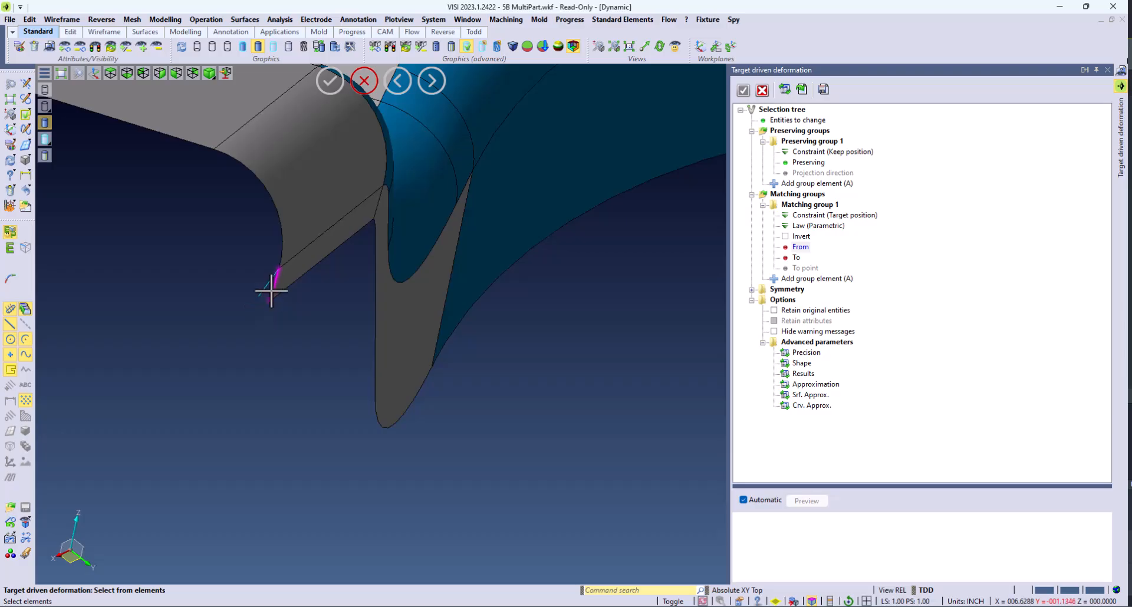
left_click(265, 288)
scroll(147, 286, "down", 5)
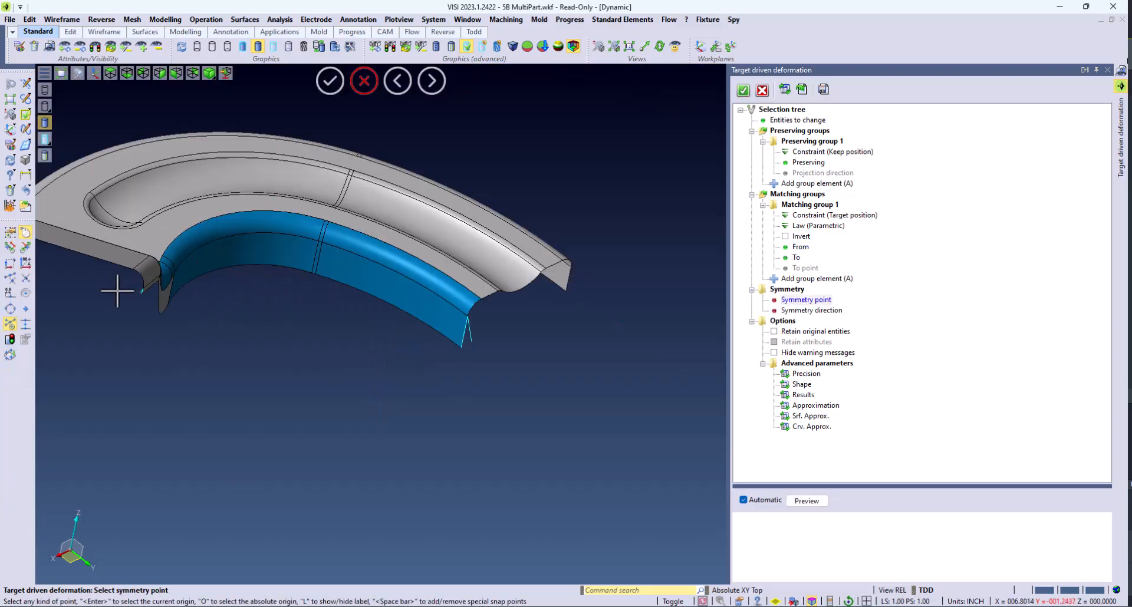
left_click(776, 281)
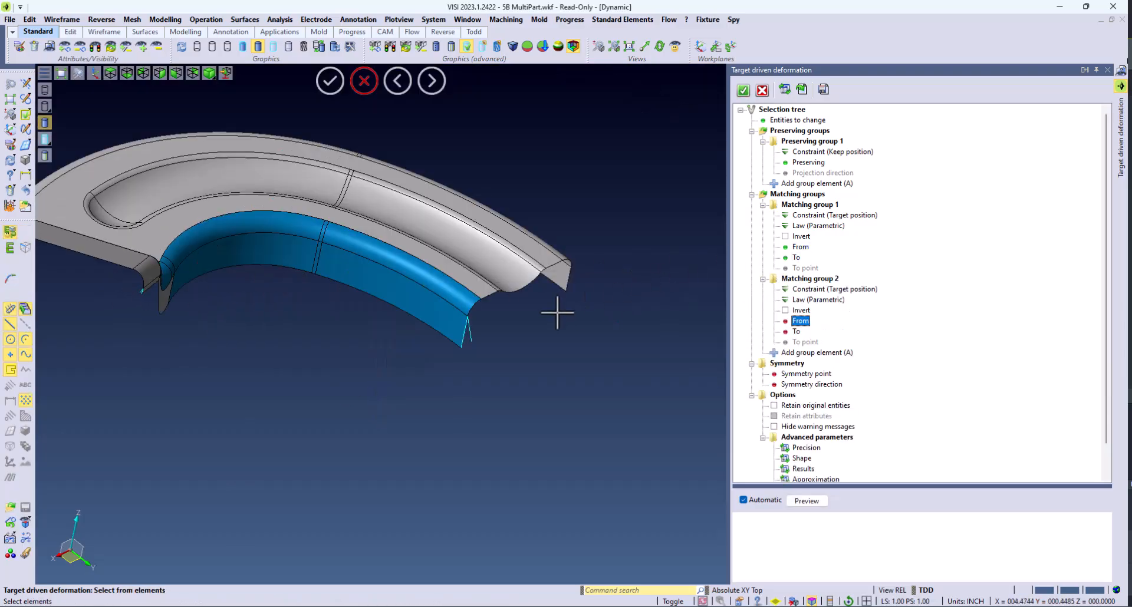
Step: Pick matching group 2's from and to lines at the right leg's end and preview the deformation
scroll(498, 346, "up", 3)
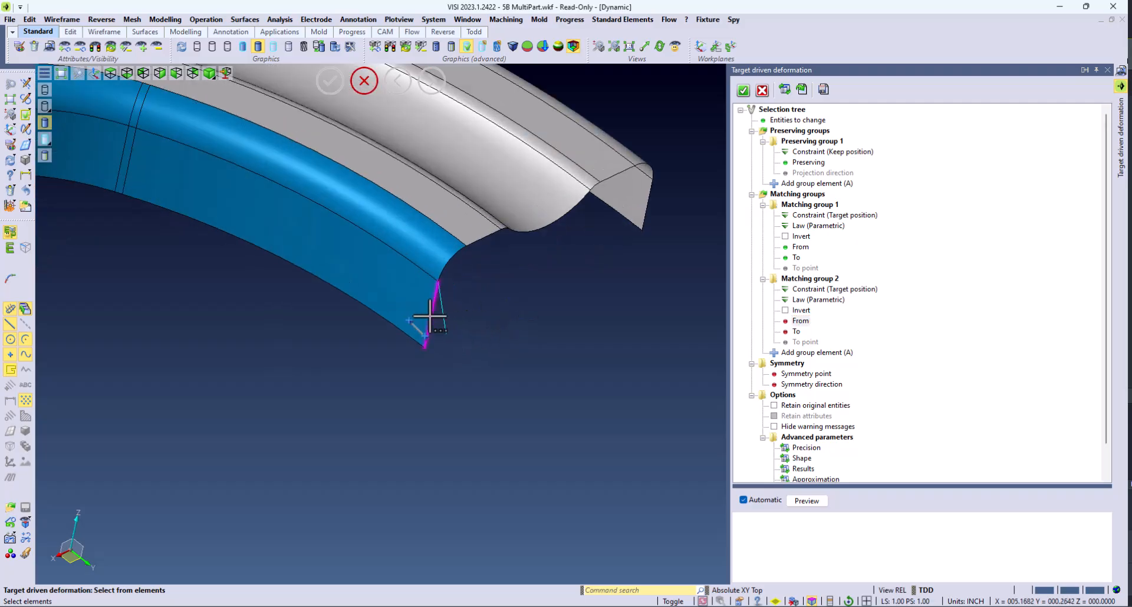
left_click(430, 316)
left_click(443, 307)
left_click(817, 502)
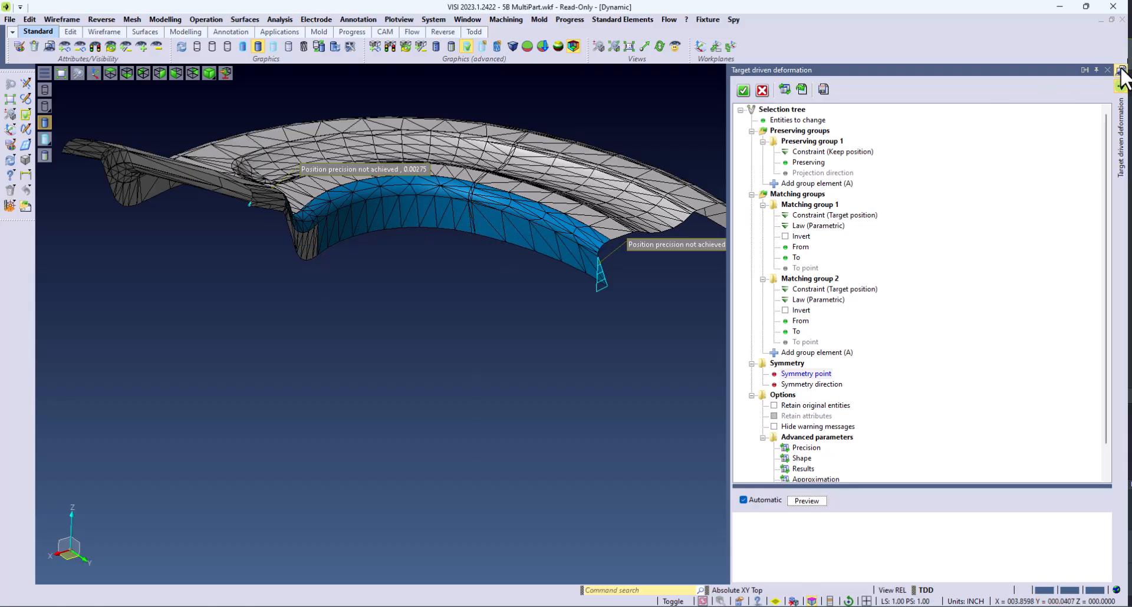
Step: Show the Bend Angles layer and return to the deformation settings
left_click(1121, 70)
left_click(918, 184)
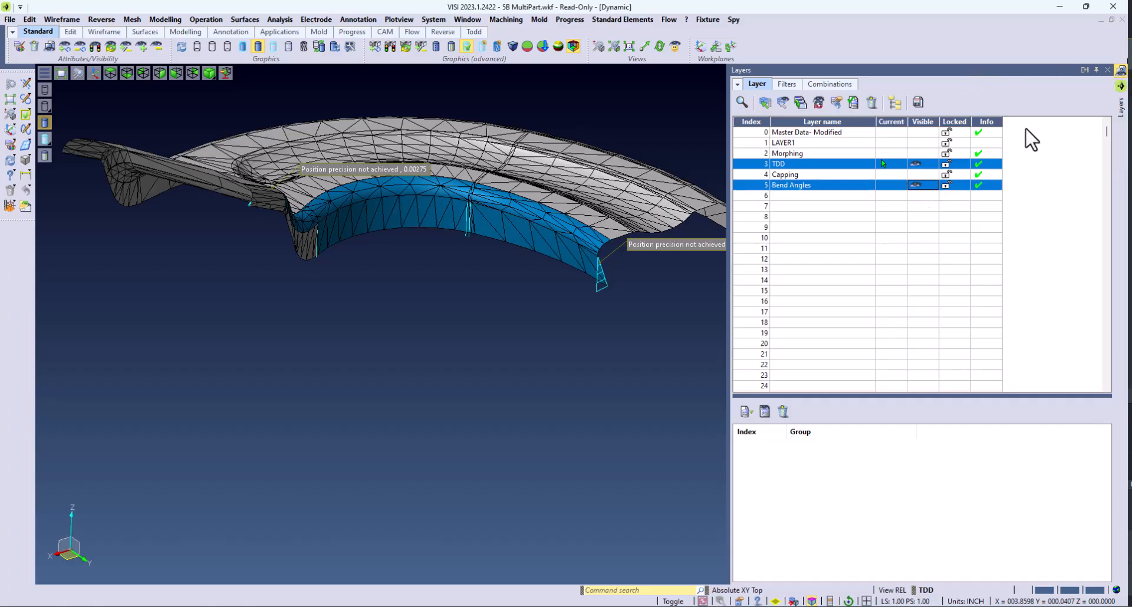
left_click(1122, 86)
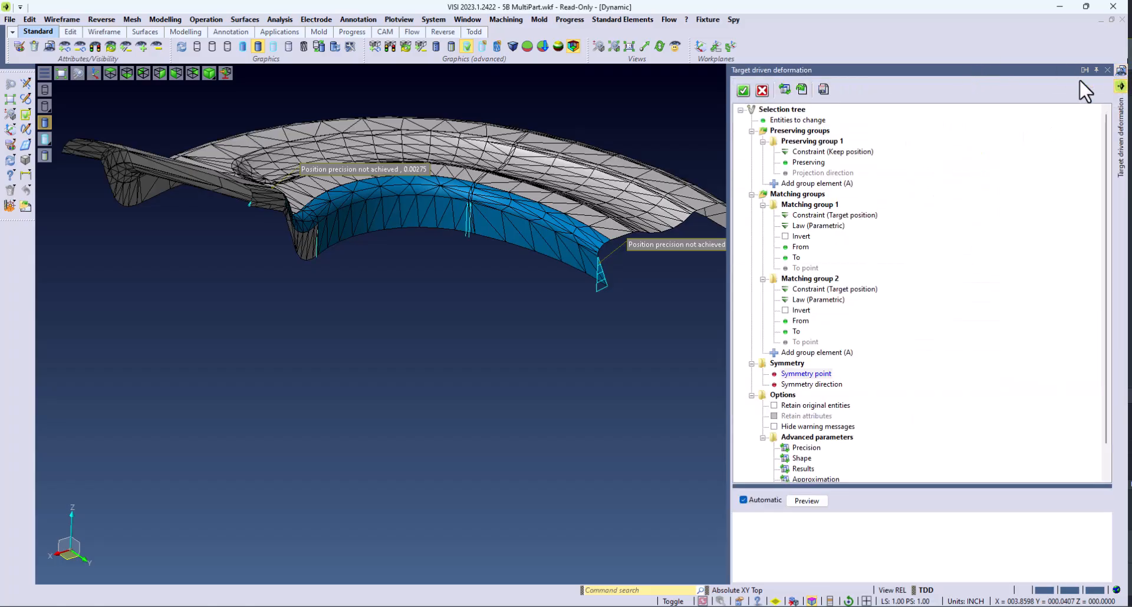
Step: Add a third matching group and pick its from and to lines at the leg's bend
left_click(774, 353)
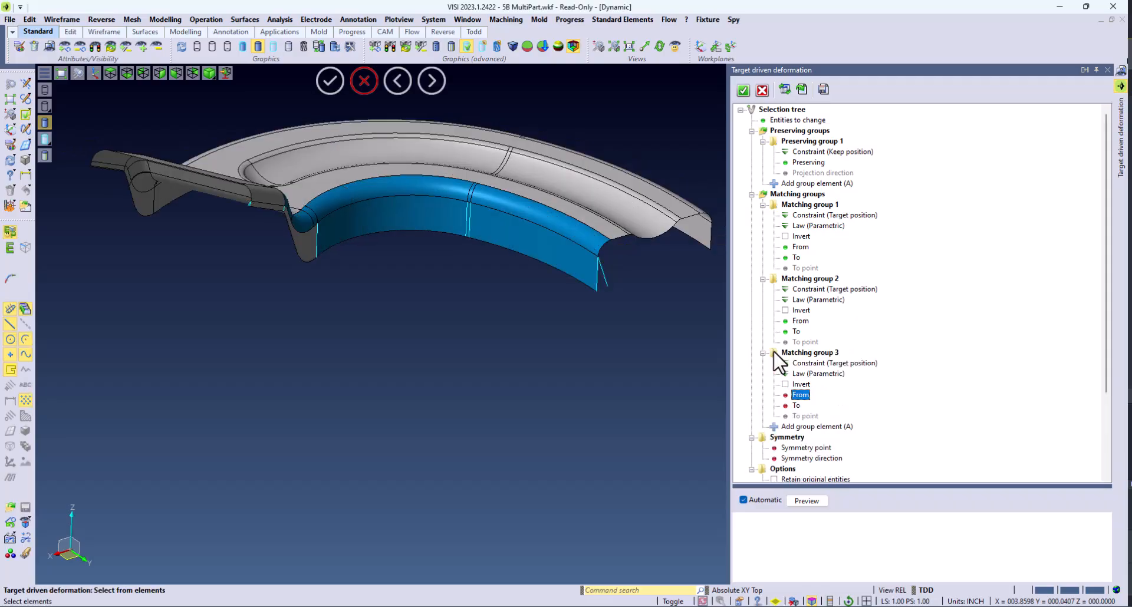
middle_click_drag(646, 304, 386, 249)
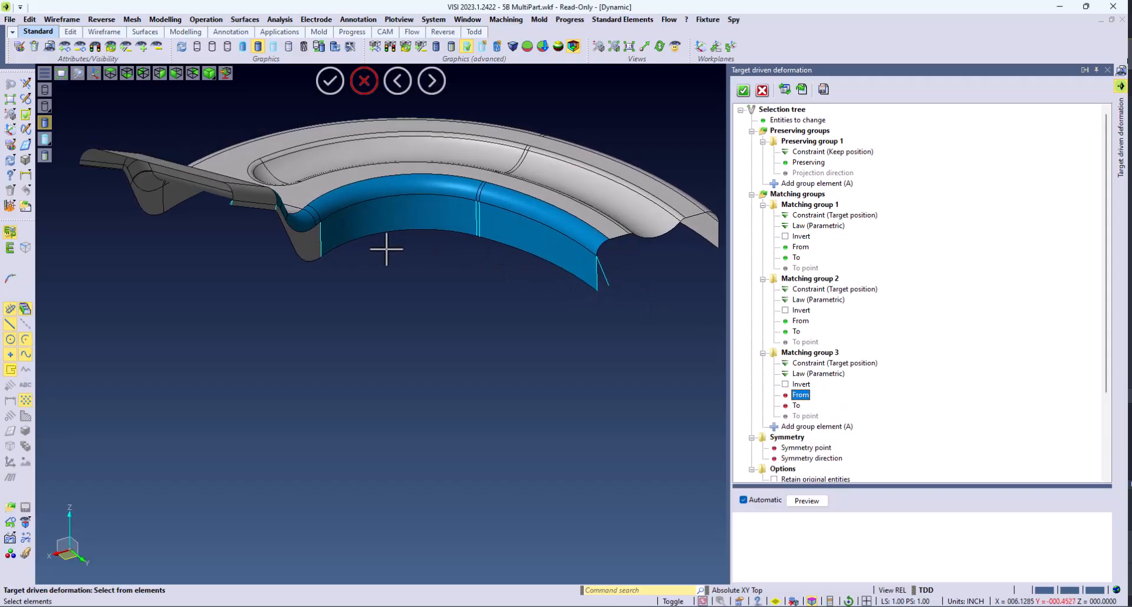
scroll(269, 204, "up", 4)
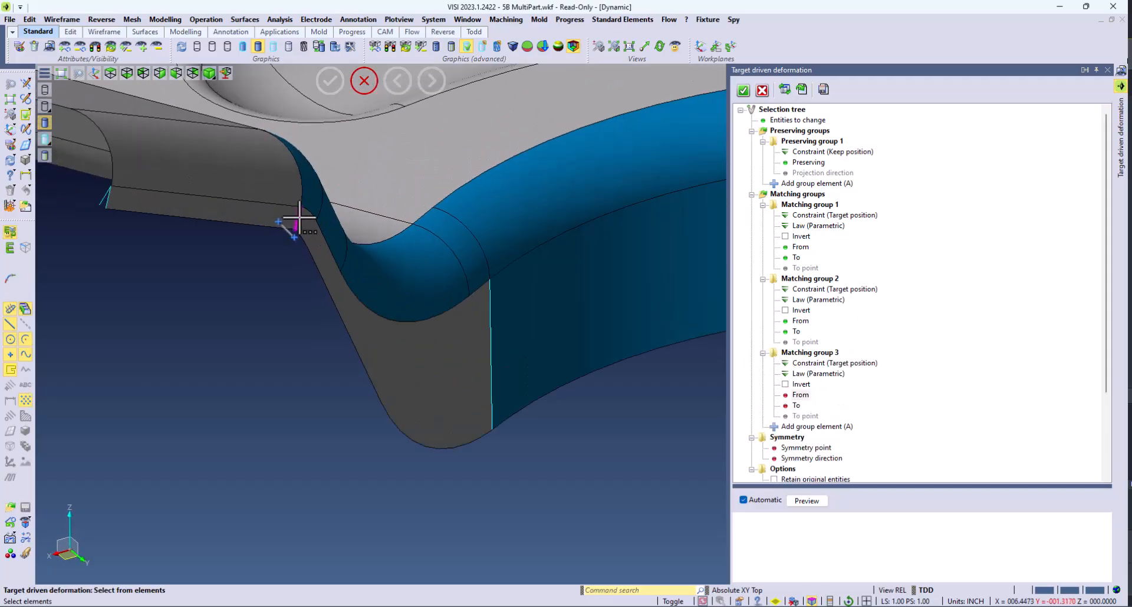
left_click(299, 220)
scroll(313, 214, "up", 4)
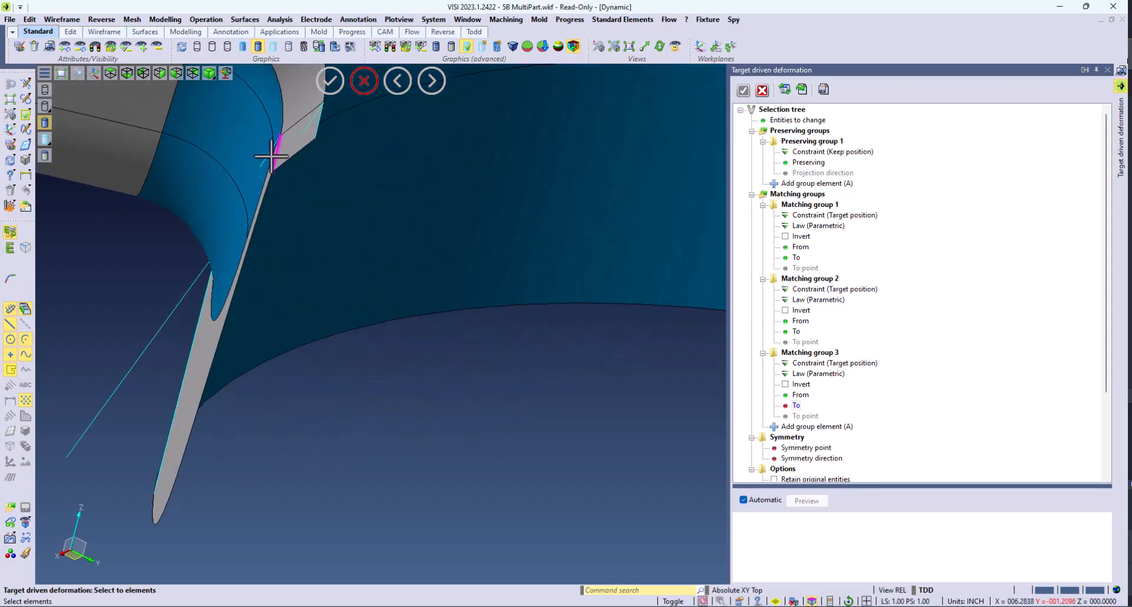
left_click(267, 156)
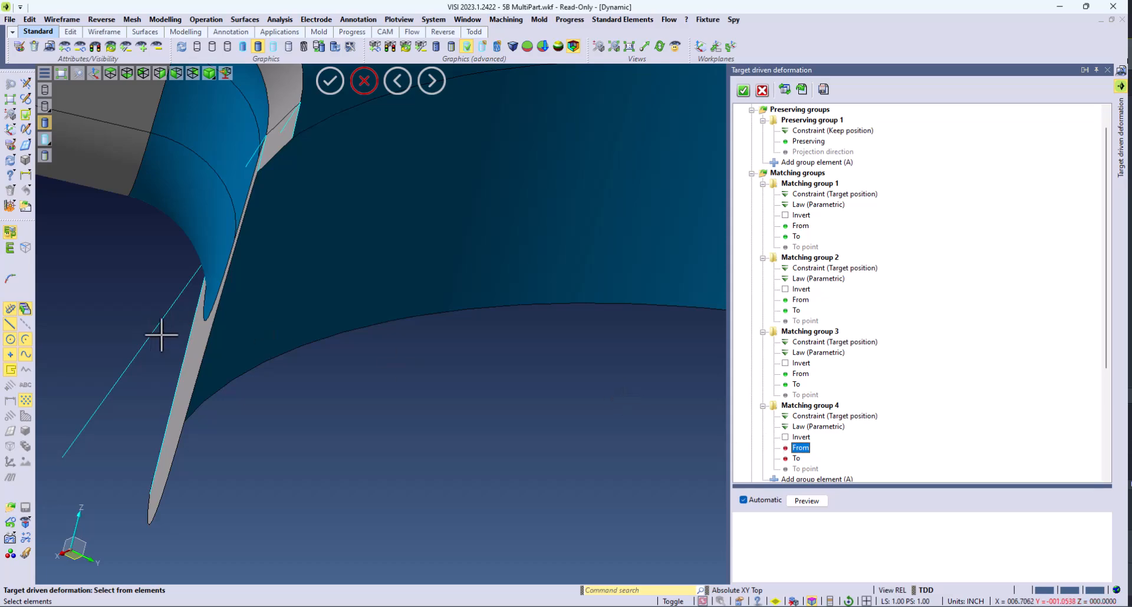
Step: Complete the remaining matching groups on the bend-angle lines and preview the deformation
left_click(180, 315)
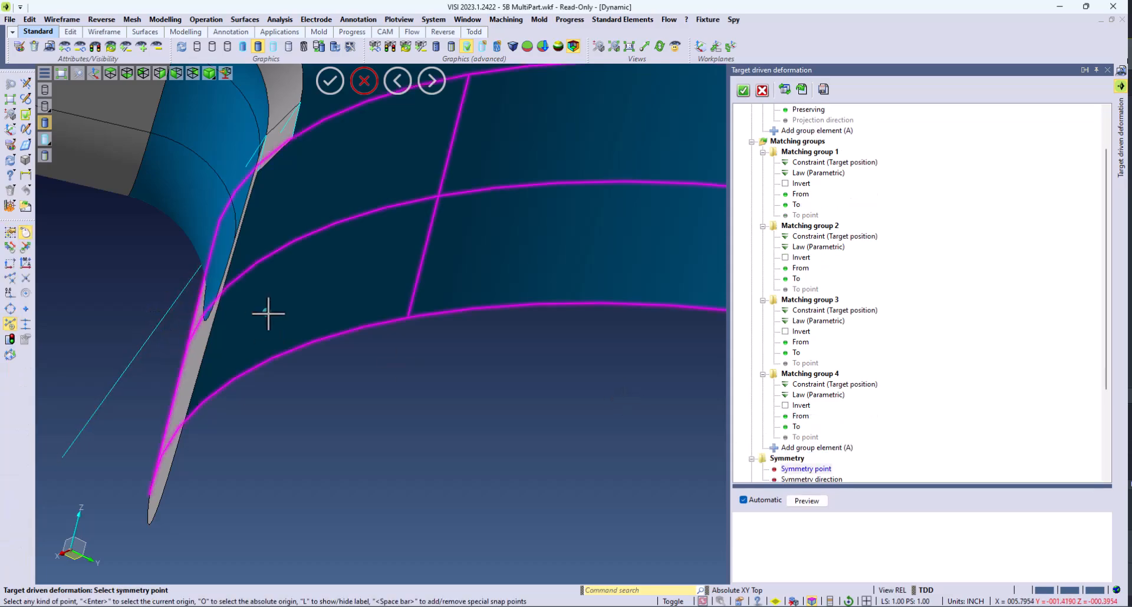
left_click(809, 500)
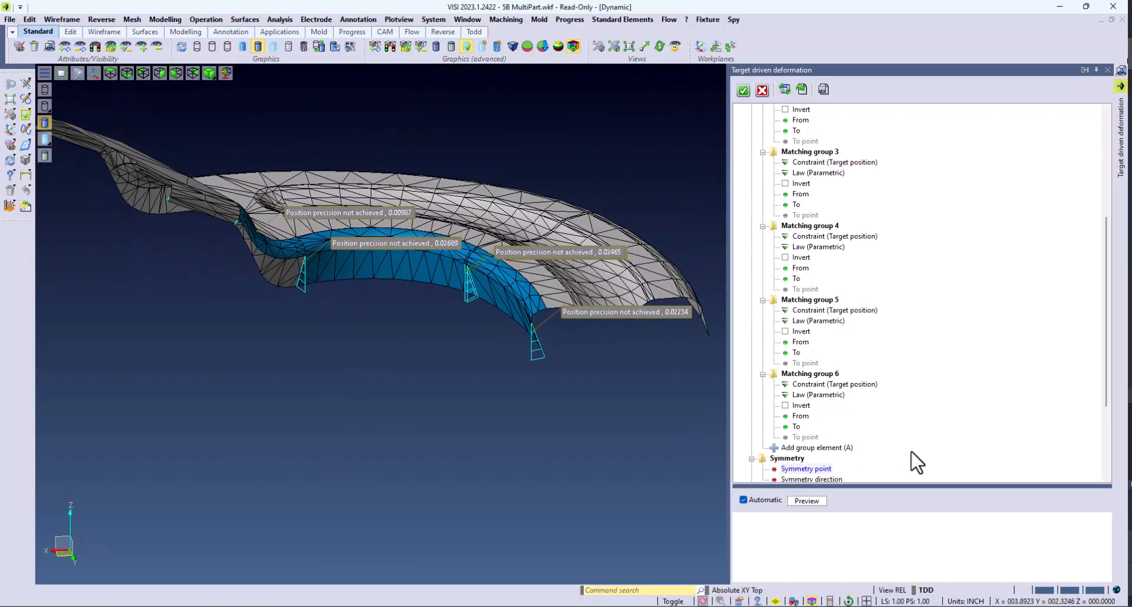
Step: Enable Retain original entities and apply the target driven deformation
scroll(916, 464, "down", 4)
left_click(780, 374)
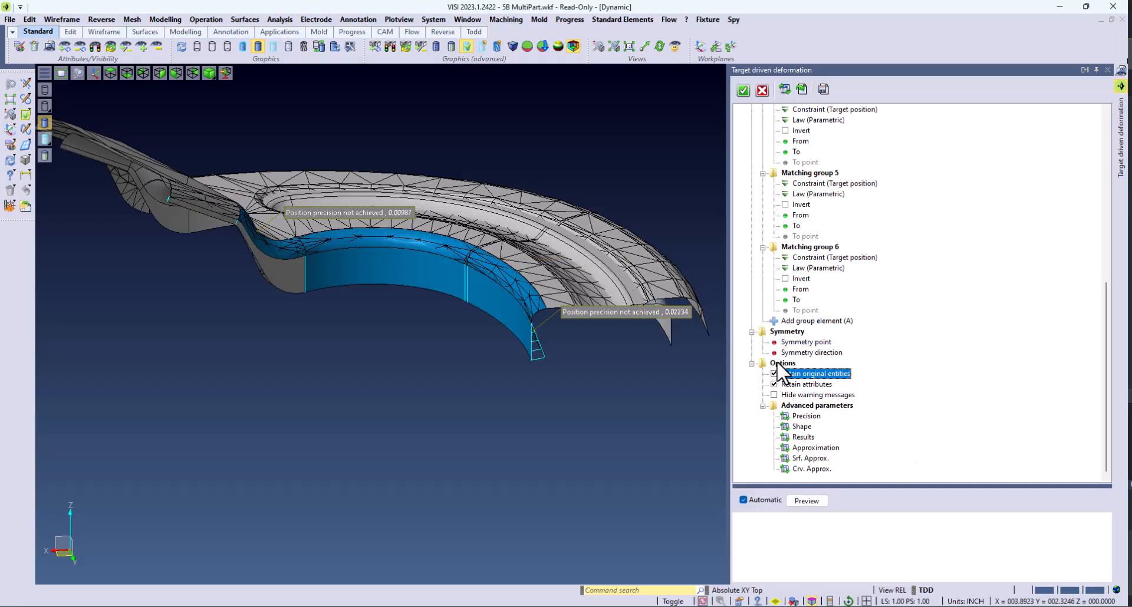
left_click(744, 91)
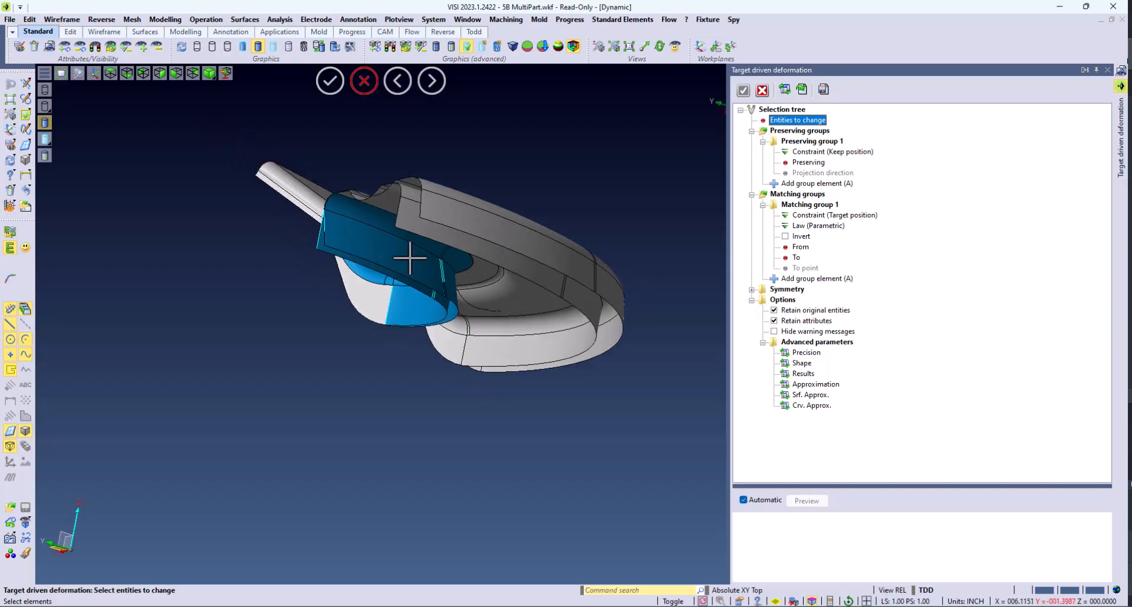
Step: Inspect the deformed part's leg from several angles
middle_click_drag(483, 353, 631, 320)
scroll(631, 321, "up", 5)
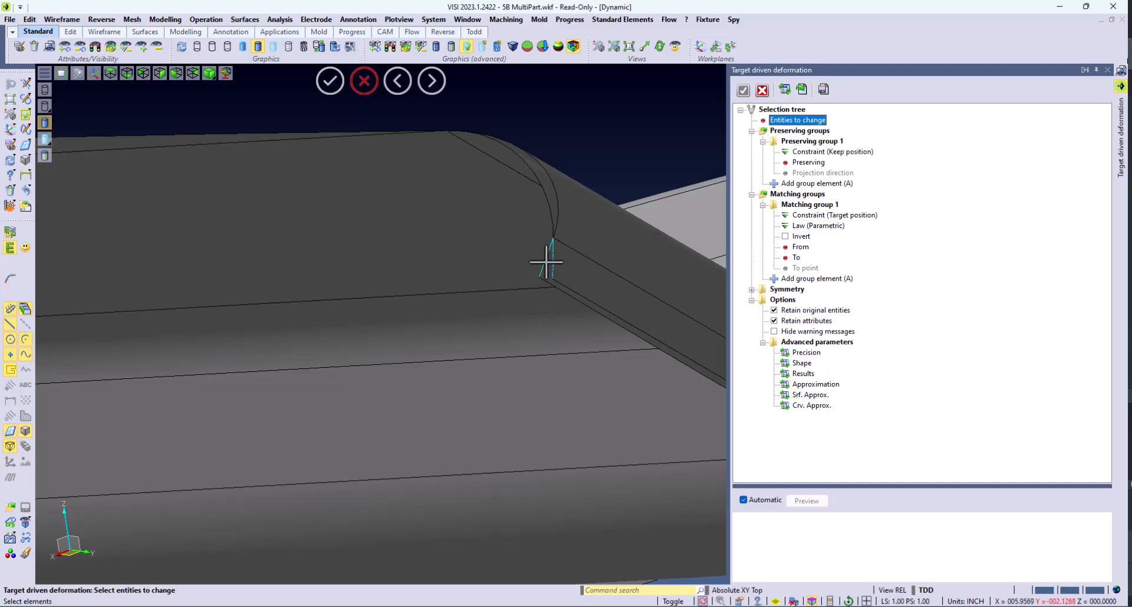
scroll(546, 262, "down", 6)
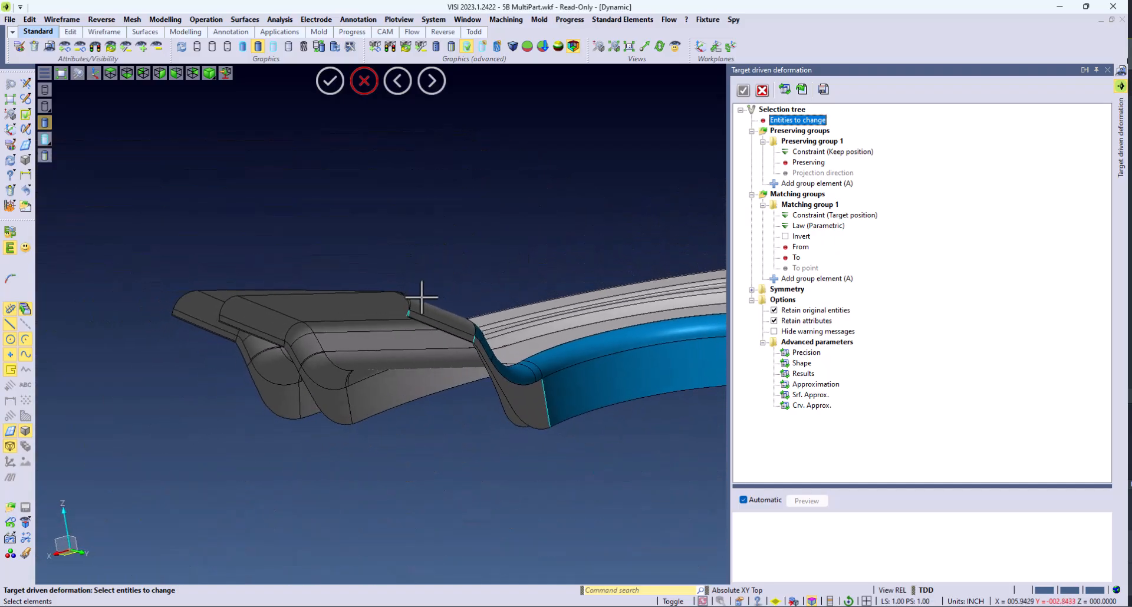
middle_click_drag(422, 298, 394, 246)
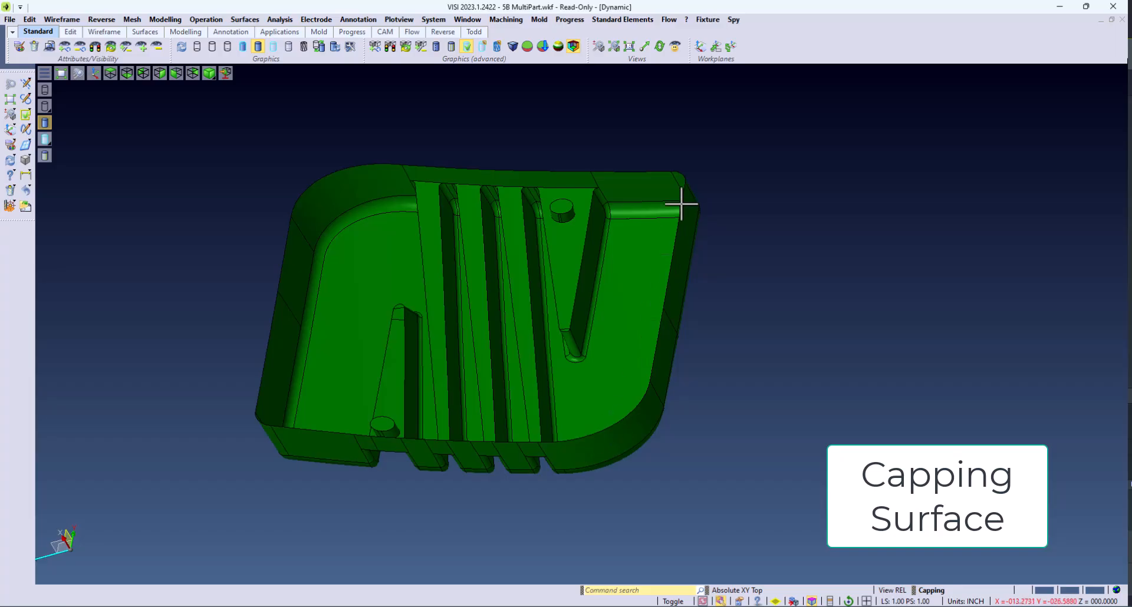
Step: Draw the boundary edges of the green part's top rim with Draw edges
left_click(246, 20)
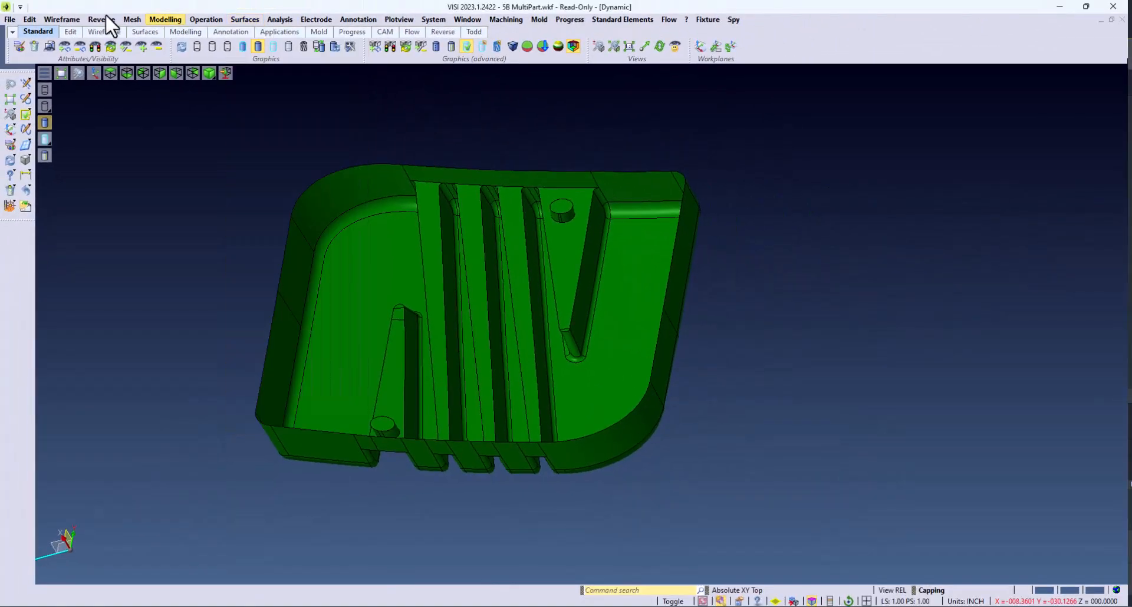
left_click(62, 19)
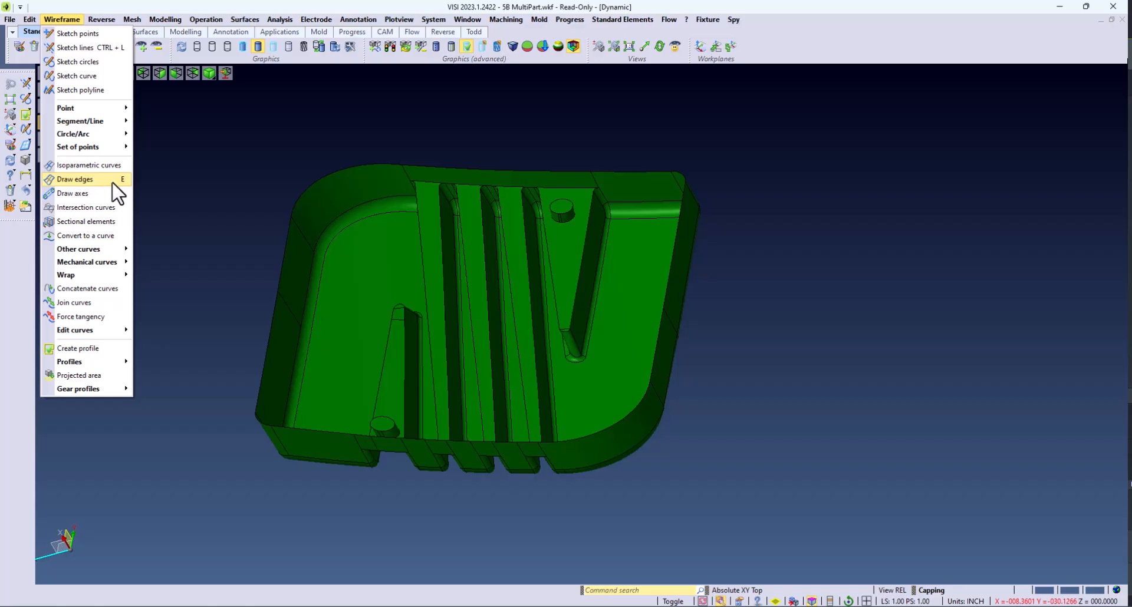
left_click(89, 179)
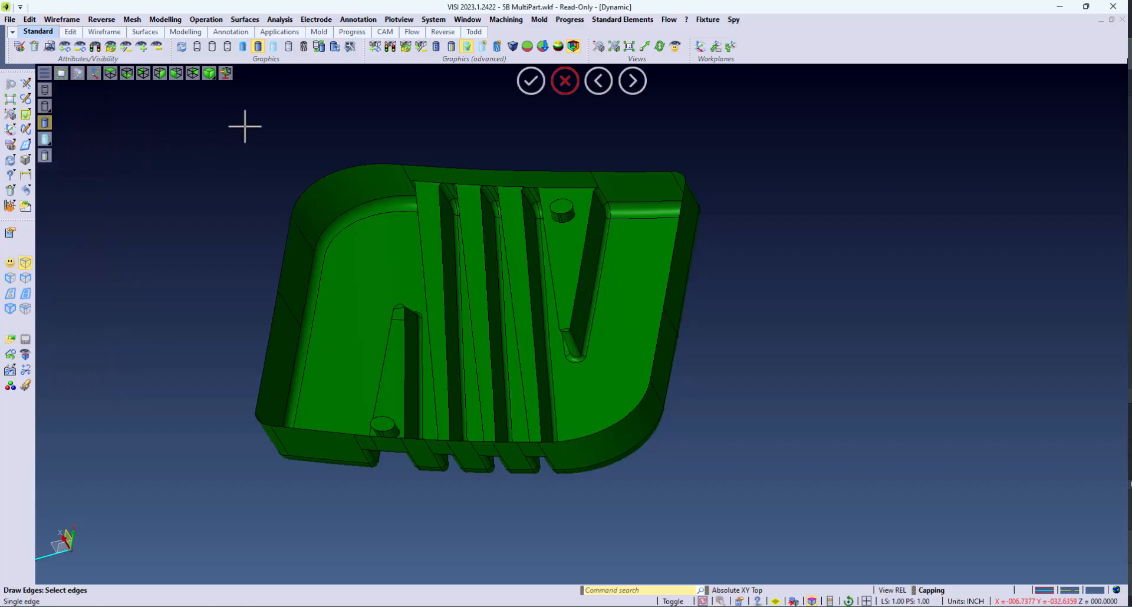
left_click(317, 173)
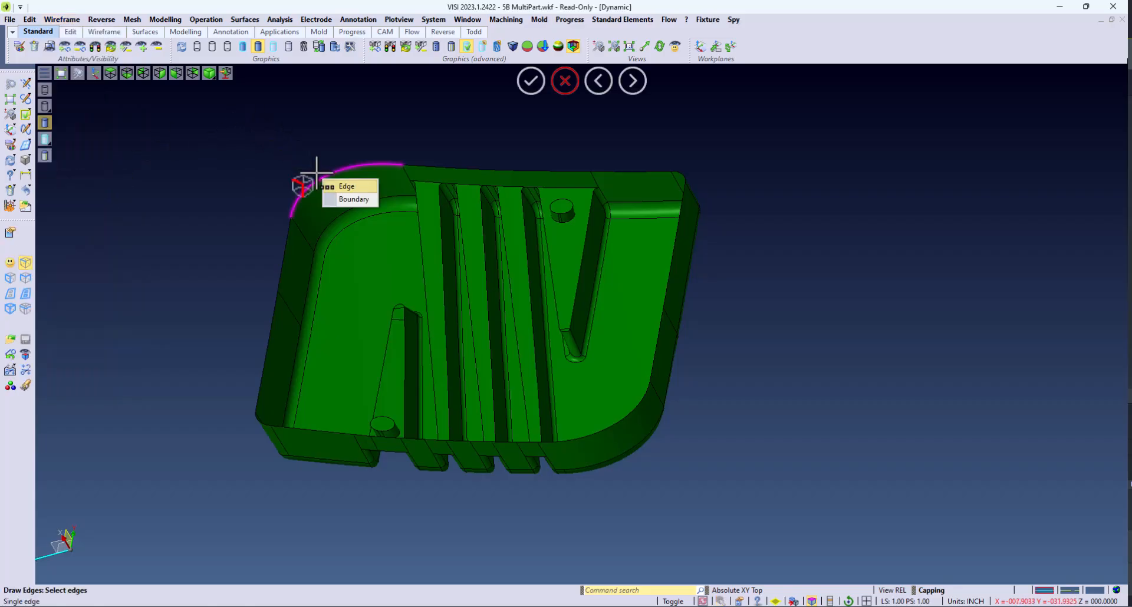
left_click(346, 200)
Step: Concatenate the drawn rim edges into a single curve
left_click(62, 19)
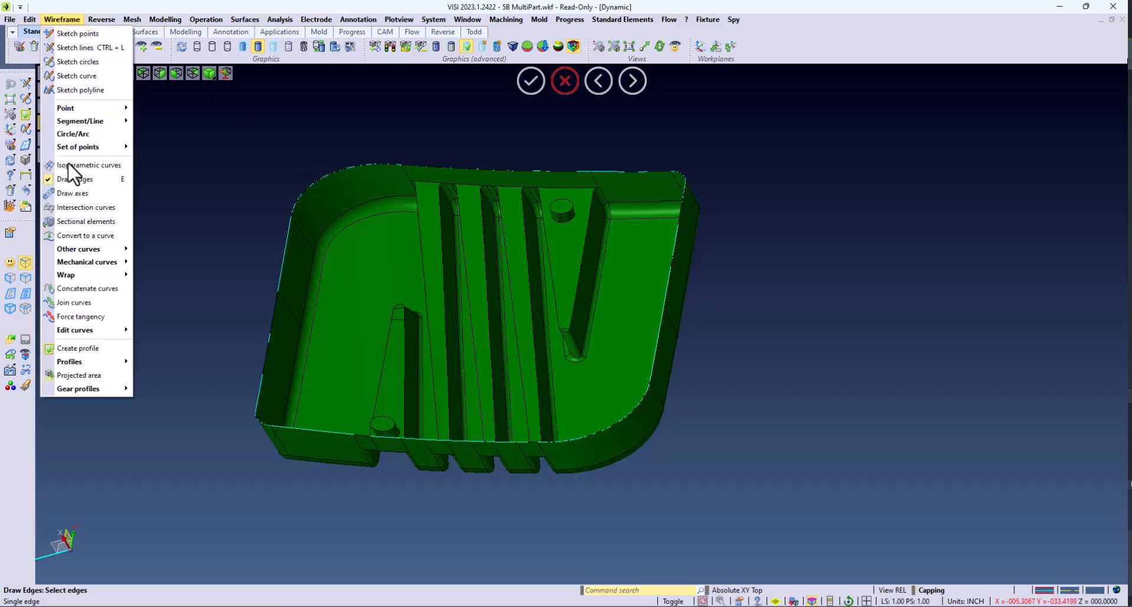
left_click(126, 288)
left_click(316, 172)
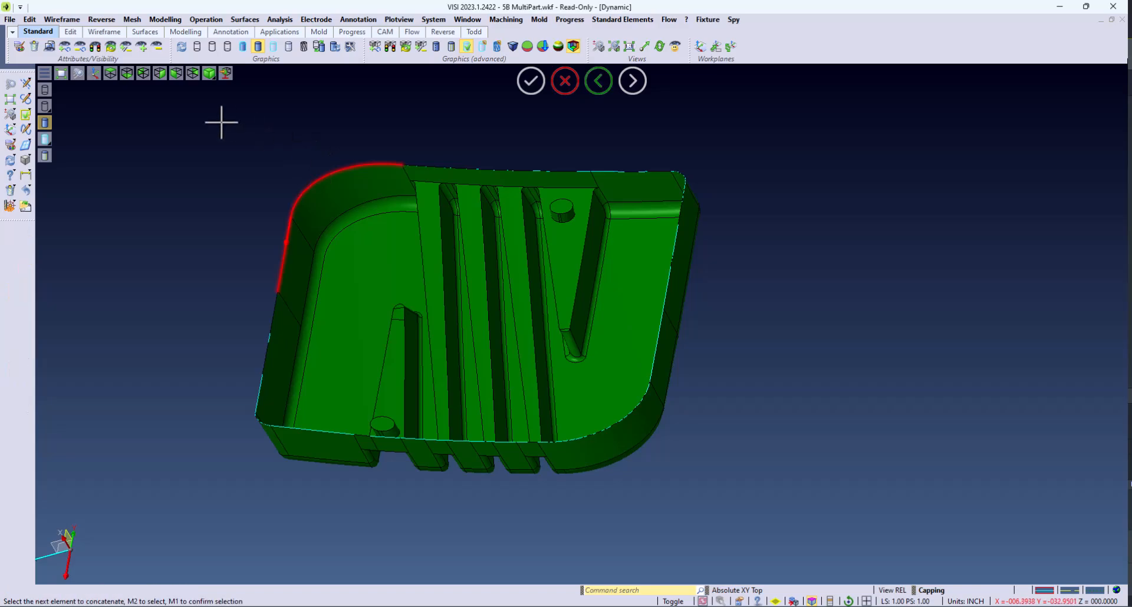
left_click(221, 123)
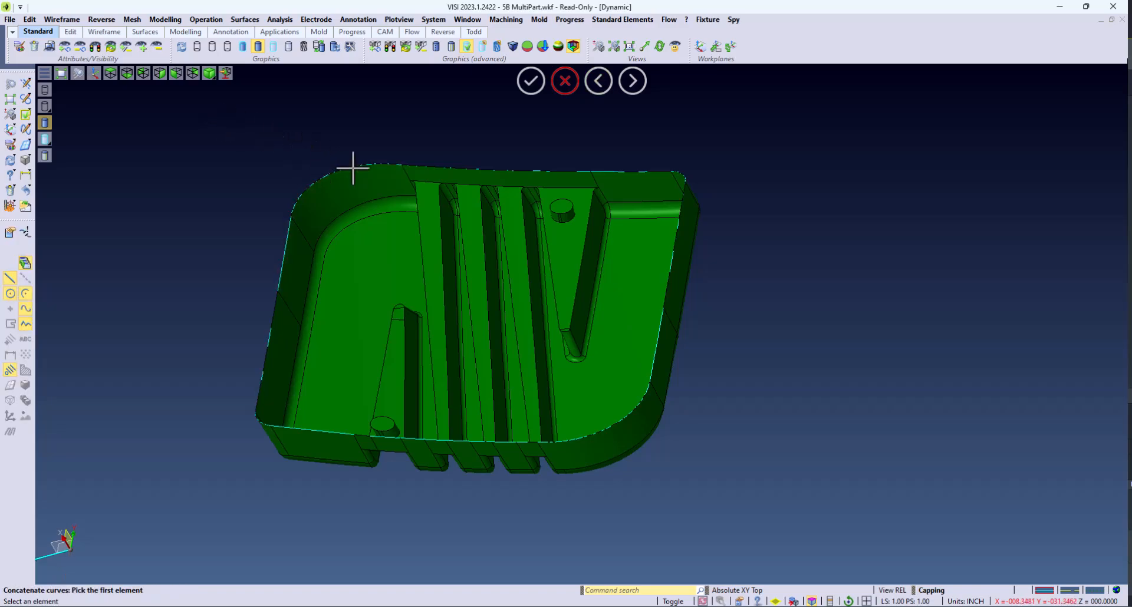
Step: Create a capping surface bounded by the concatenated rim curve, previewing it before confirming
left_click(232, 19)
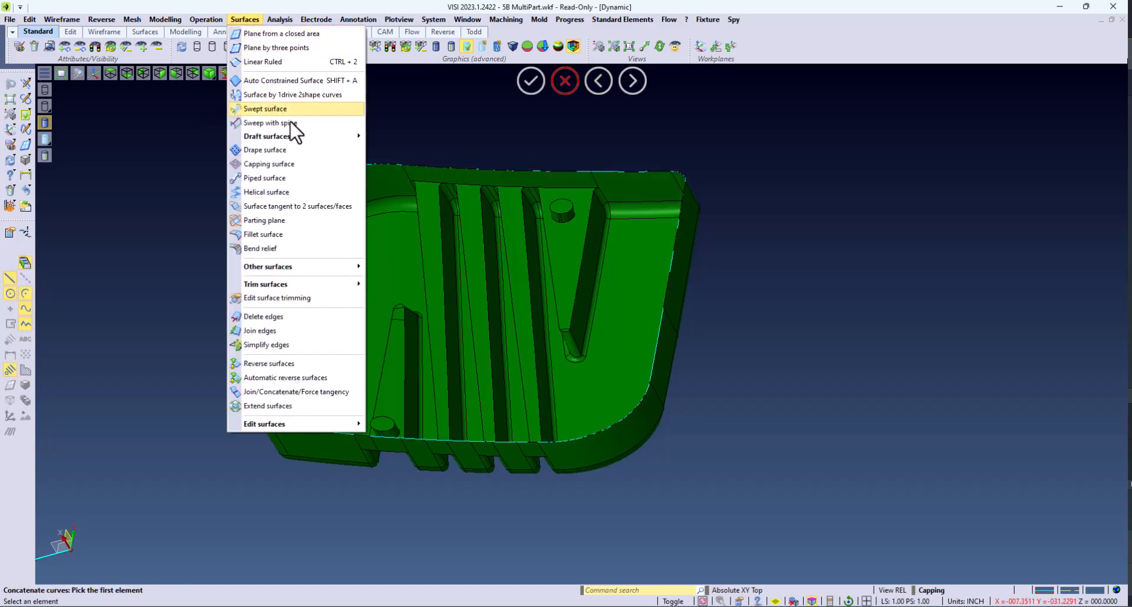
left_click(347, 166)
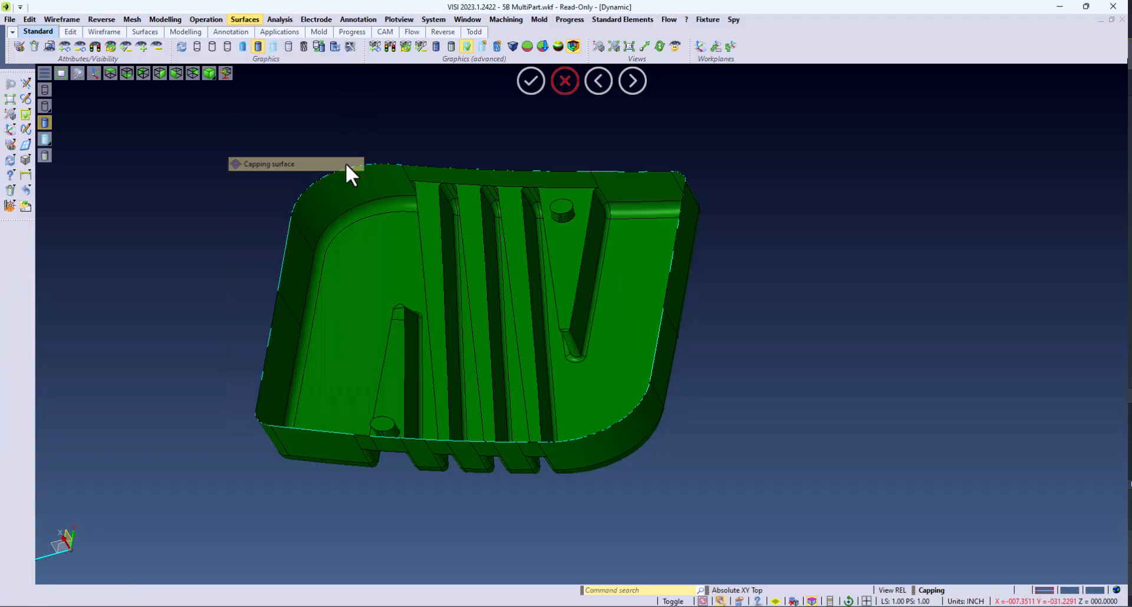
left_click(395, 172)
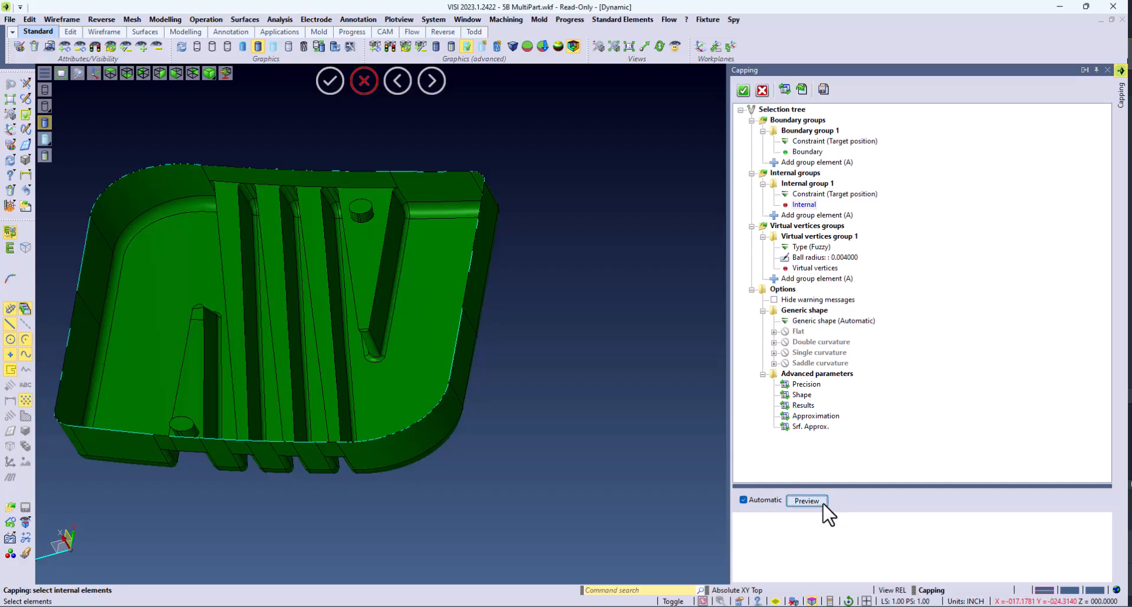
left_click(806, 501)
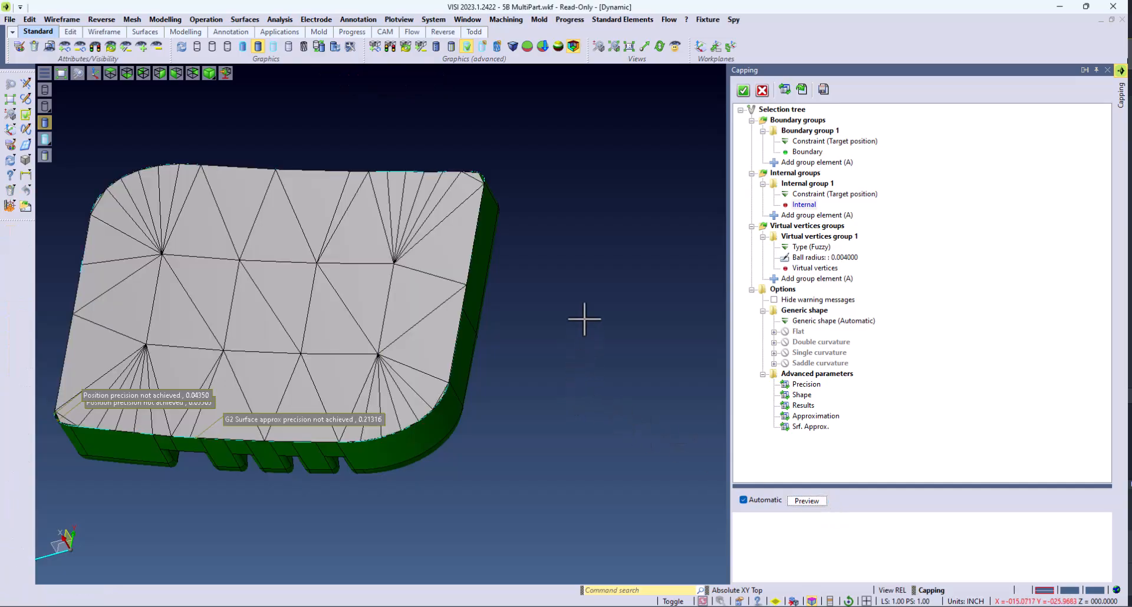
middle_click_drag(584, 319, 589, 315)
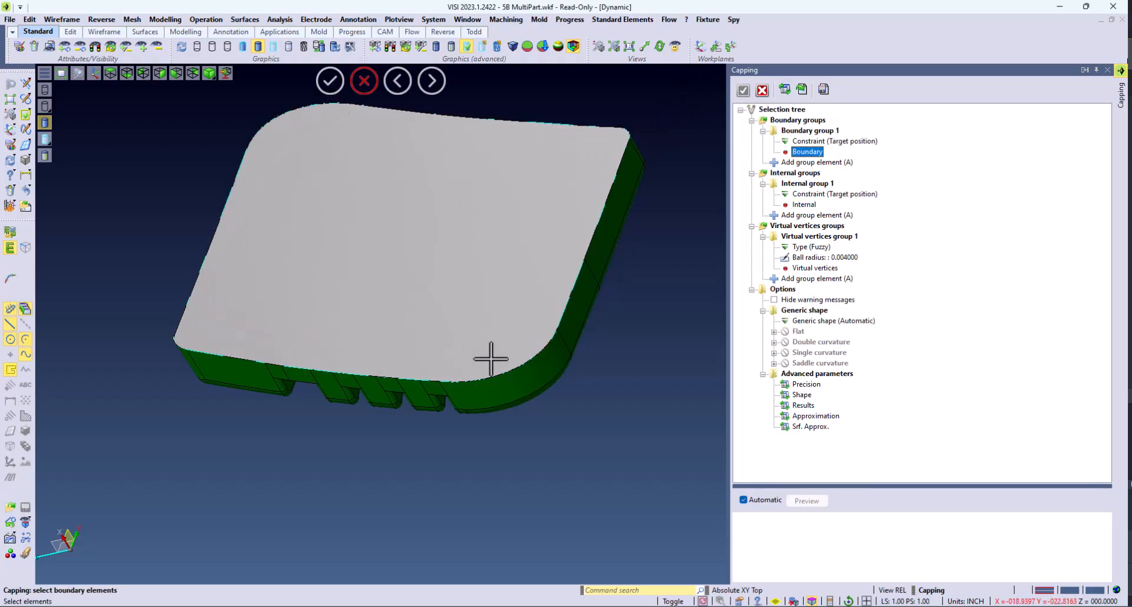
left_click(745, 91)
Step: Start the Unite operation to merge the capping surface with the part
left_click(197, 16)
left_click(200, 34)
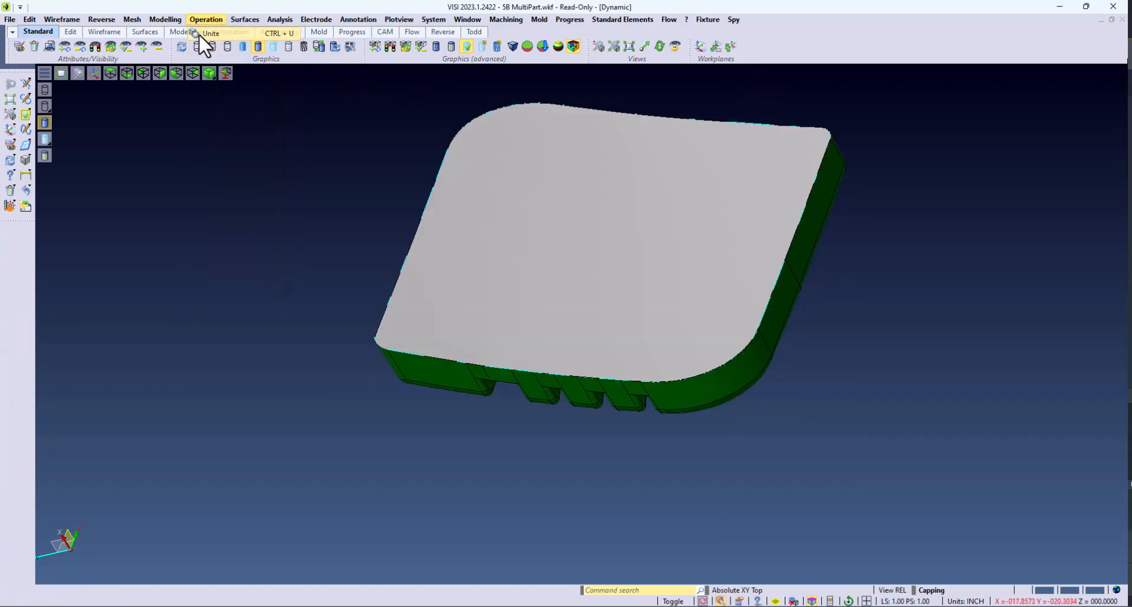